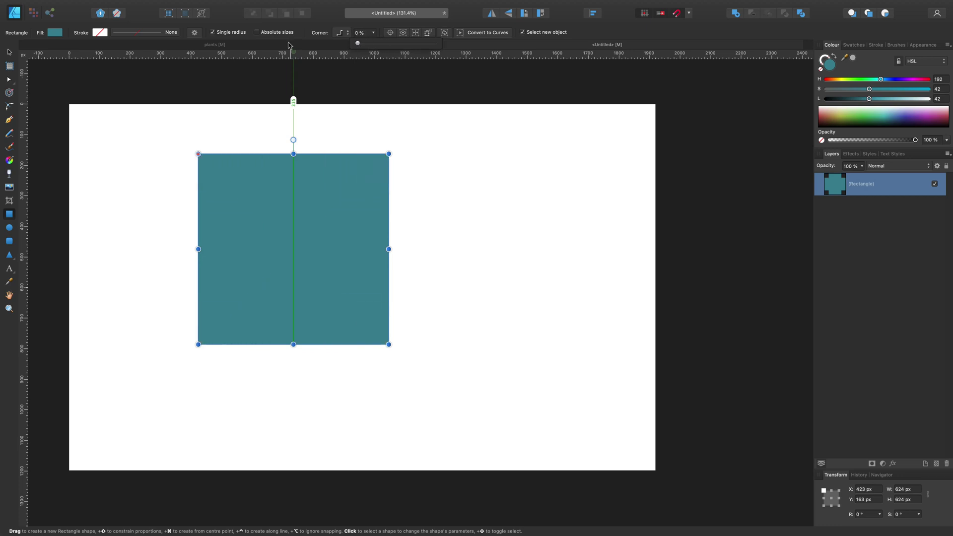
Step: Delete the teal square with its existing corner settings from the canvas
{"action": "left_click", "coordinate": [338, 33]}
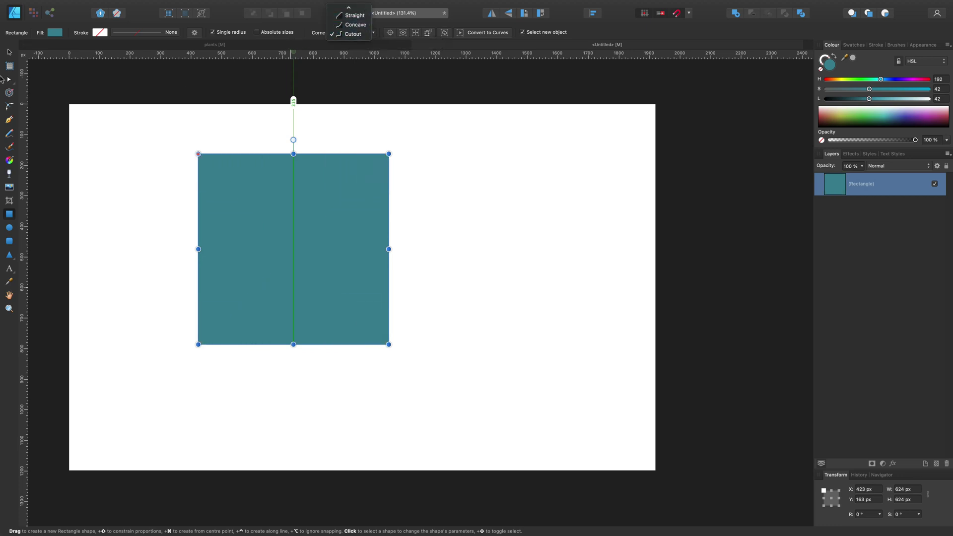
{"action": "key", "text": "Escape"}
{"action": "key", "text": "Escape"}
{"action": "left_click", "coordinate": [247, 208]}
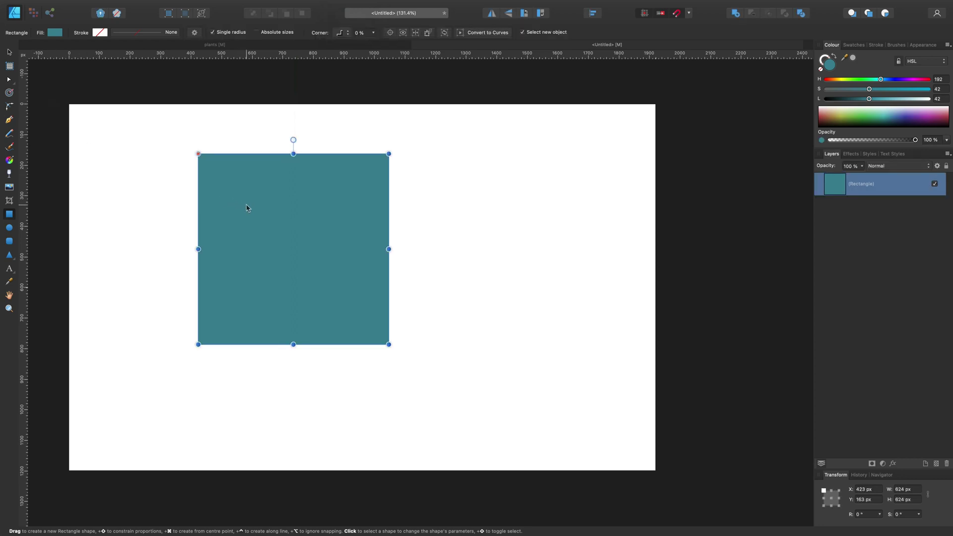
{"action": "key", "text": "Delete"}
Step: Draw a square about 821 px wide and give it a dark magenta fill with hue 336 and saturation 71
{"action": "left_click_drag", "start_coordinate": [204, 148], "coordinate": [455, 397]}
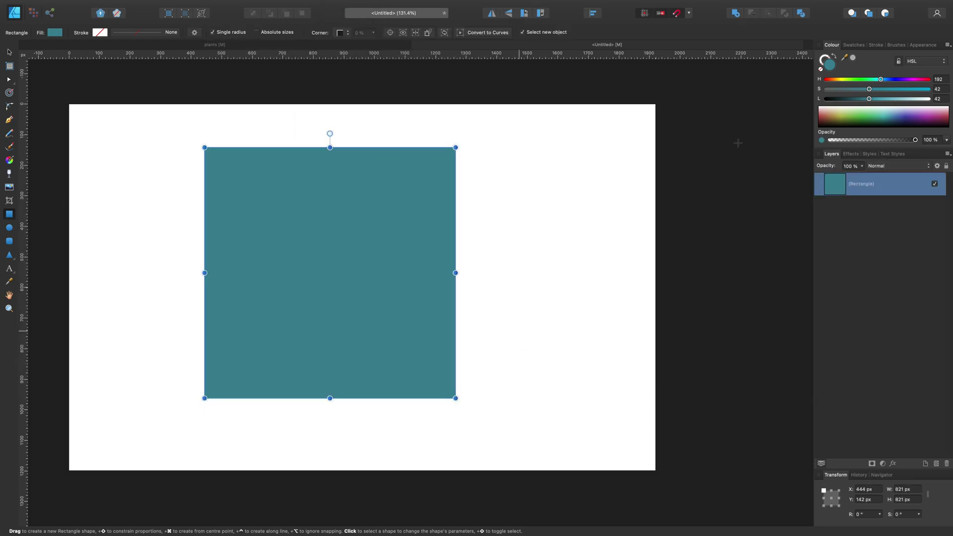
{"action": "left_click", "coordinate": [836, 80]}
{"action": "left_click", "coordinate": [899, 90]}
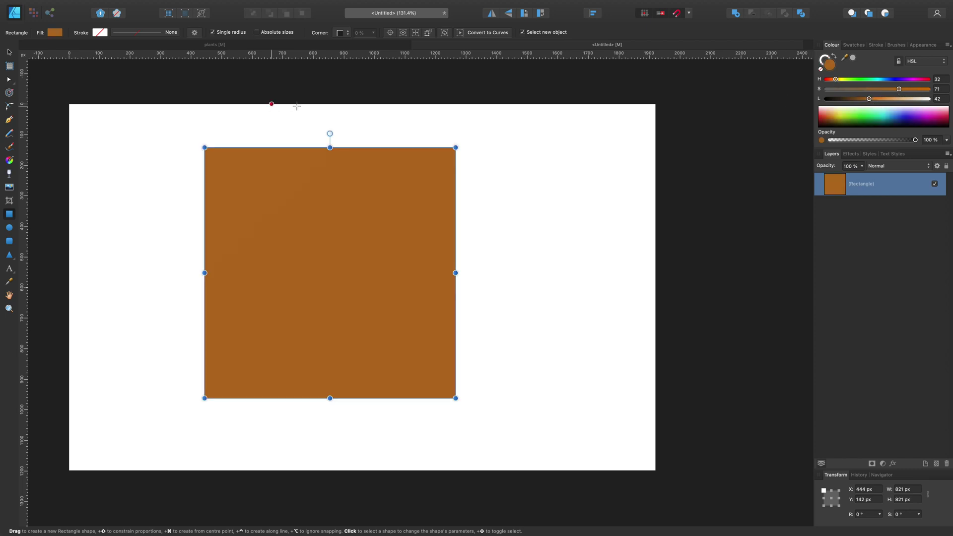
{"action": "left_click", "coordinate": [922, 80]}
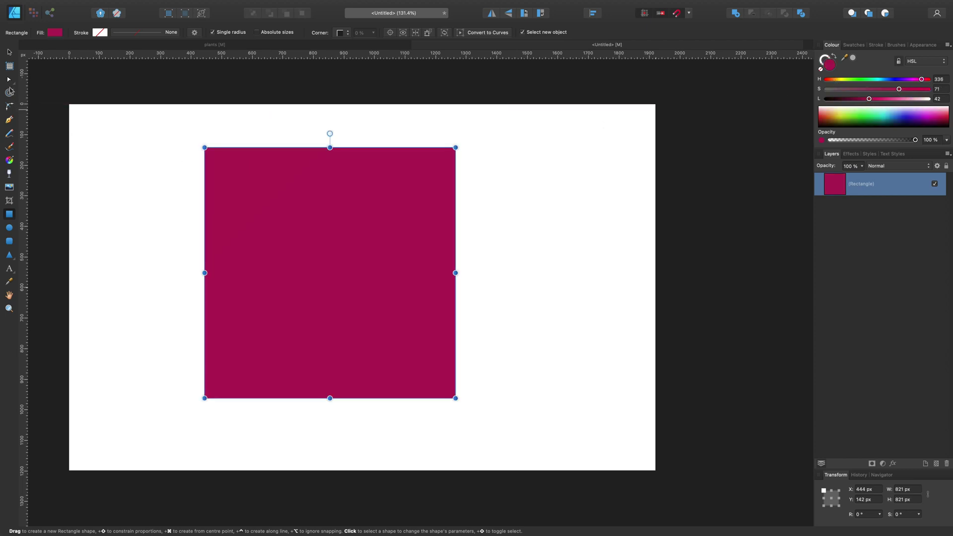
Step: Try rounding only the square's top-left corner by about 160 px with the Corner tool, and undo it
{"action": "left_click", "coordinate": [9, 54]}
{"action": "left_click", "coordinate": [125, 153]}
{"action": "left_click", "coordinate": [278, 213]}
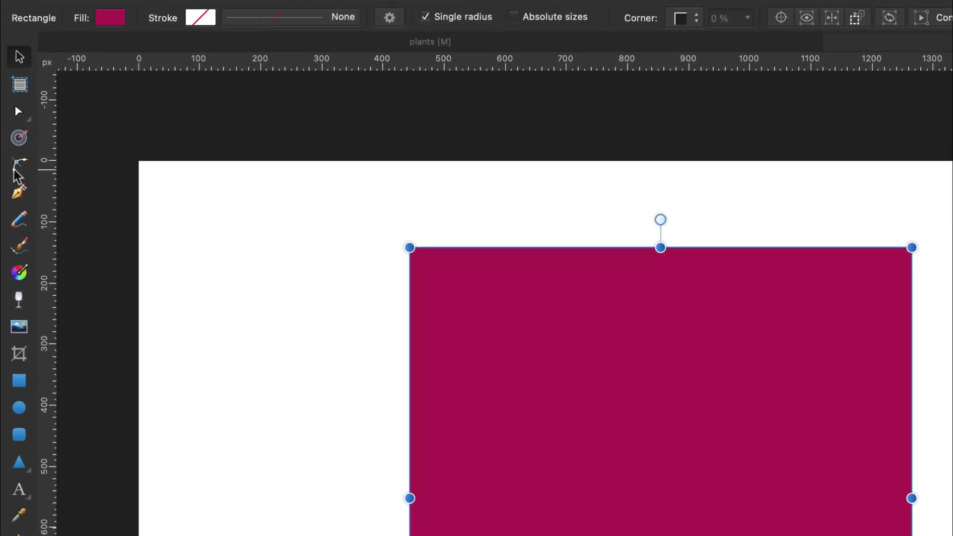
{"action": "left_click", "coordinate": [15, 172]}
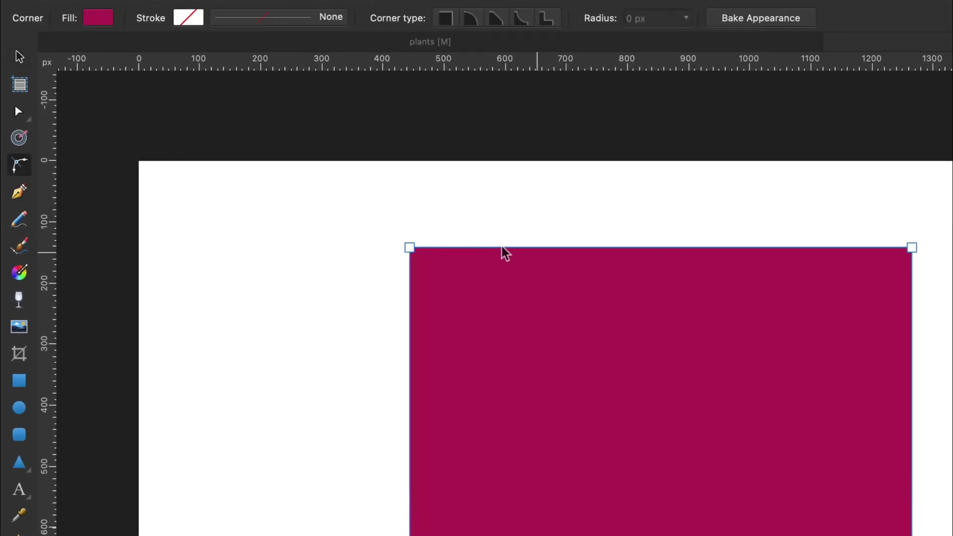
{"action": "left_click_drag", "start_coordinate": [414, 253], "coordinate": [492, 347]}
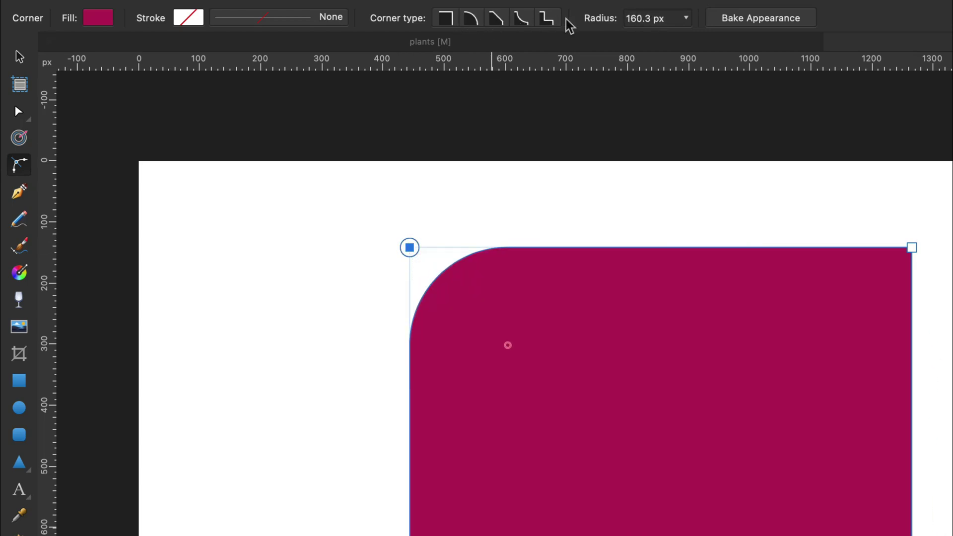
{"action": "key", "text": "super+z"}
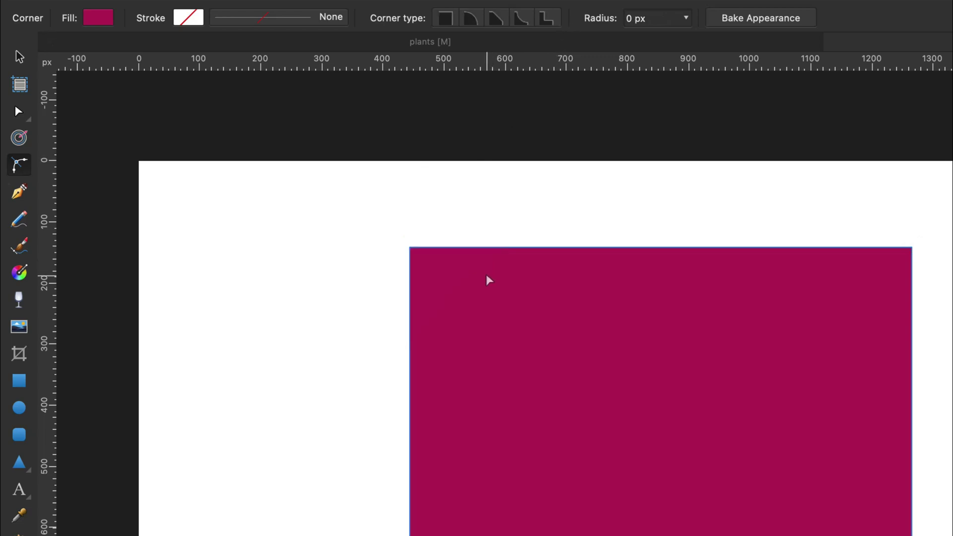
Step: Round both top corners of the square by about 144 px and try the straight, concave and cutout corner types on them
{"action": "left_click_drag", "start_coordinate": [371, 207], "coordinate": [952, 273]}
{"action": "left_click_drag", "start_coordinate": [914, 248], "coordinate": [844, 358]}
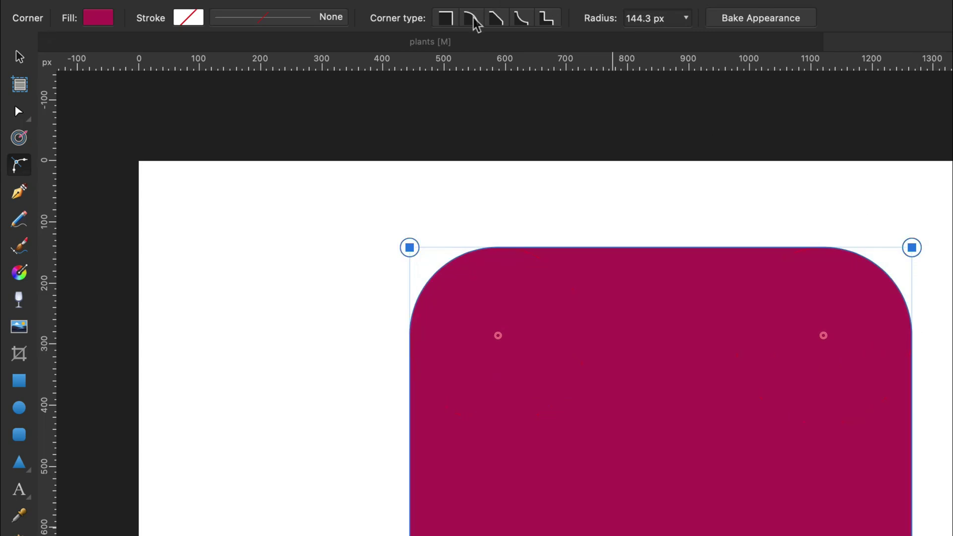
{"action": "left_click", "coordinate": [497, 19]}
{"action": "left_click", "coordinate": [522, 19]}
{"action": "left_click", "coordinate": [547, 20]}
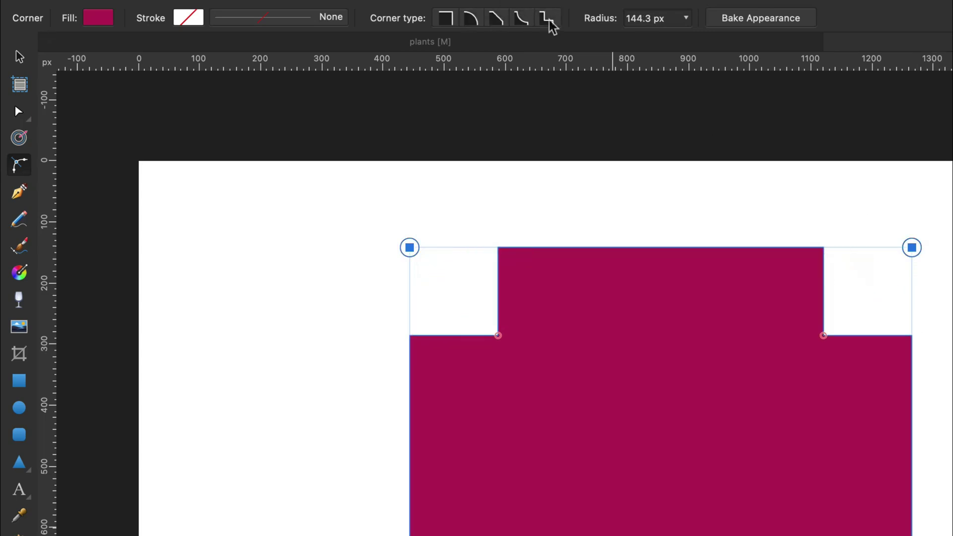
{"action": "left_click", "coordinate": [522, 19]}
{"action": "left_click", "coordinate": [497, 19]}
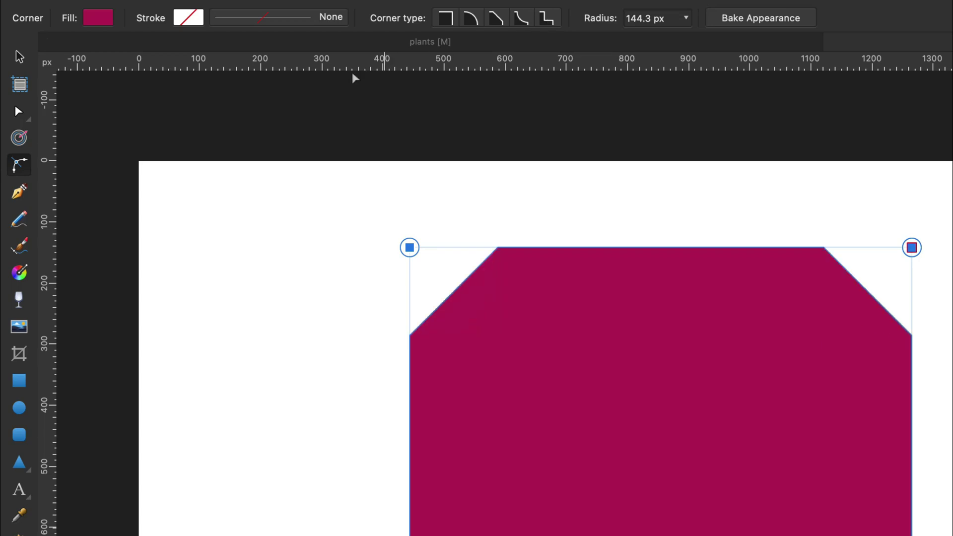
Step: Delete the magenta shape and draw a new square about 820 px wide in the middle of the canvas
{"action": "left_click", "coordinate": [19, 57]}
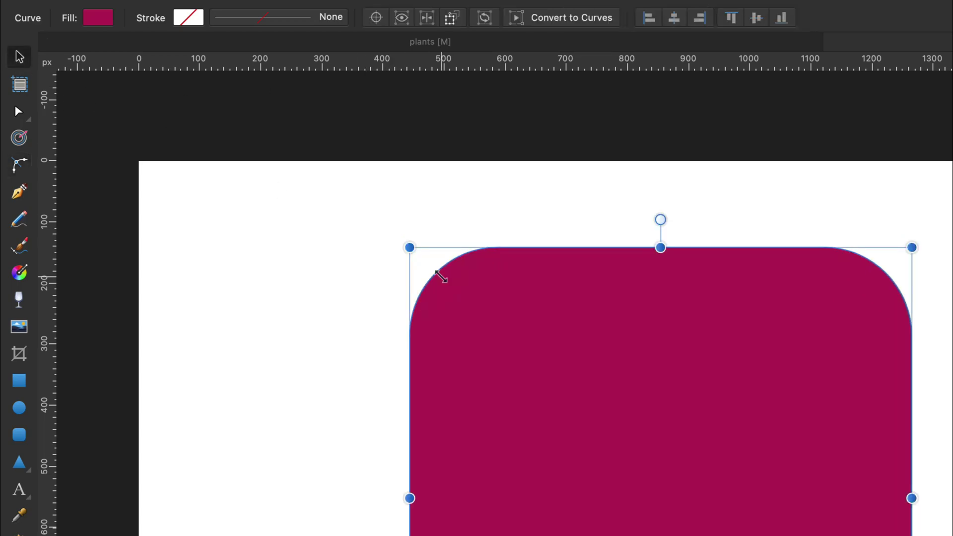
{"action": "key", "text": "Delete"}
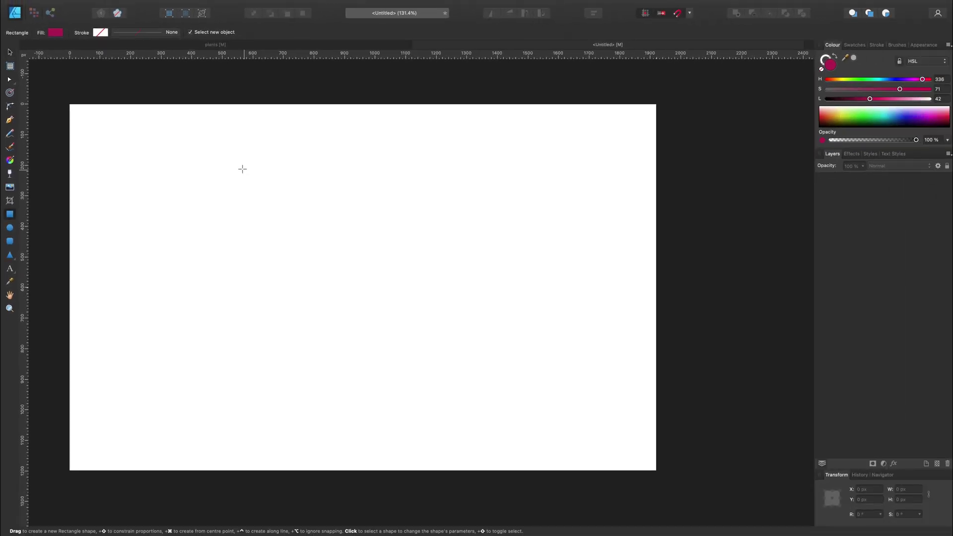
{"action": "left_click_drag", "start_coordinate": [224, 149], "coordinate": [524, 349]}
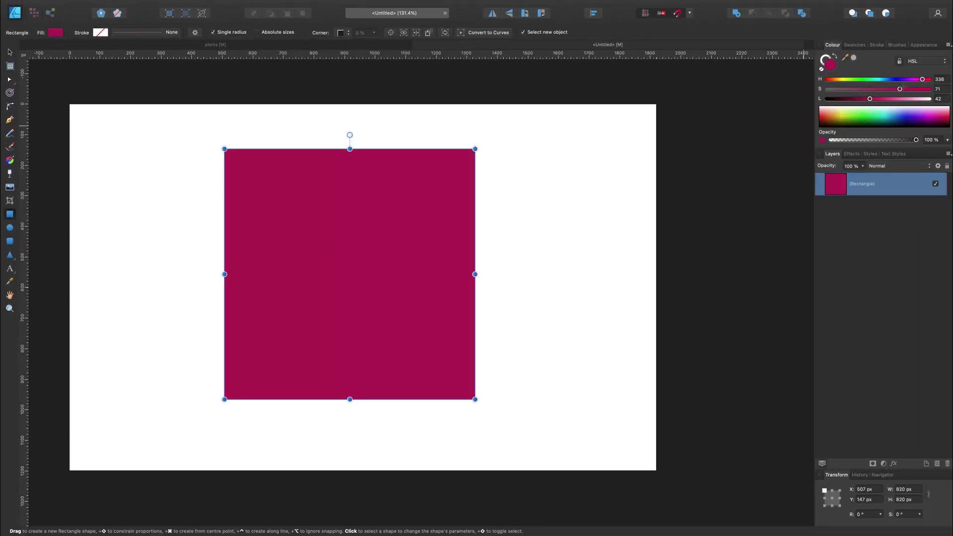
Step: Change the square's fill to bright green with hue 106, saturation 90 and lightness 58
{"action": "left_click", "coordinate": [919, 90]}
{"action": "left_click", "coordinate": [885, 98]}
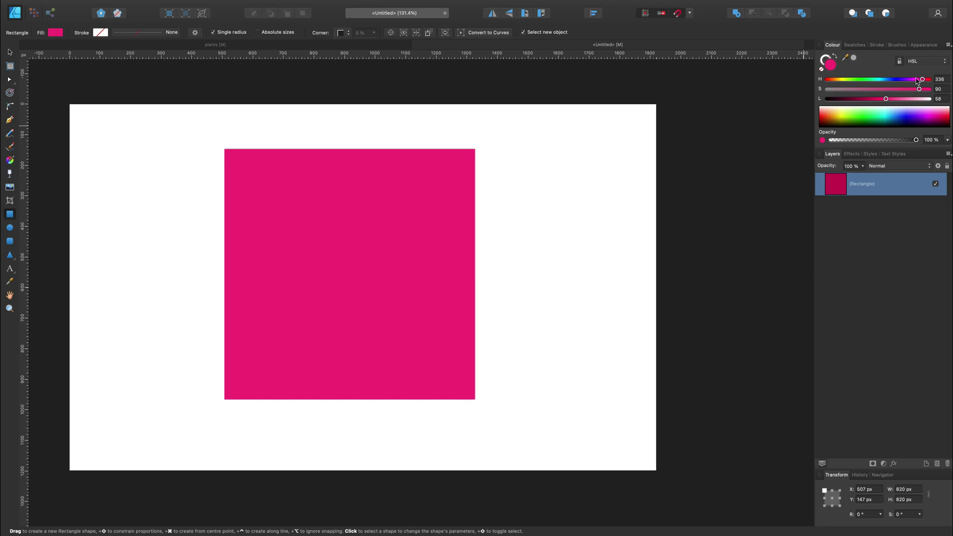
{"action": "left_click", "coordinate": [856, 80]}
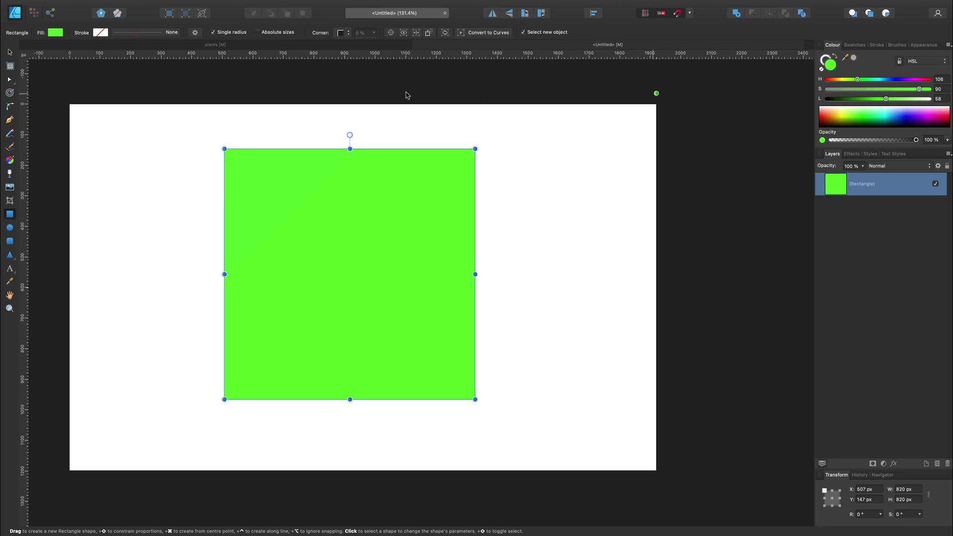
Step: Try rounding the square's top-right corner to 820 px and switching it to a straight corner, and undo both changes
{"action": "left_click", "coordinate": [10, 107]}
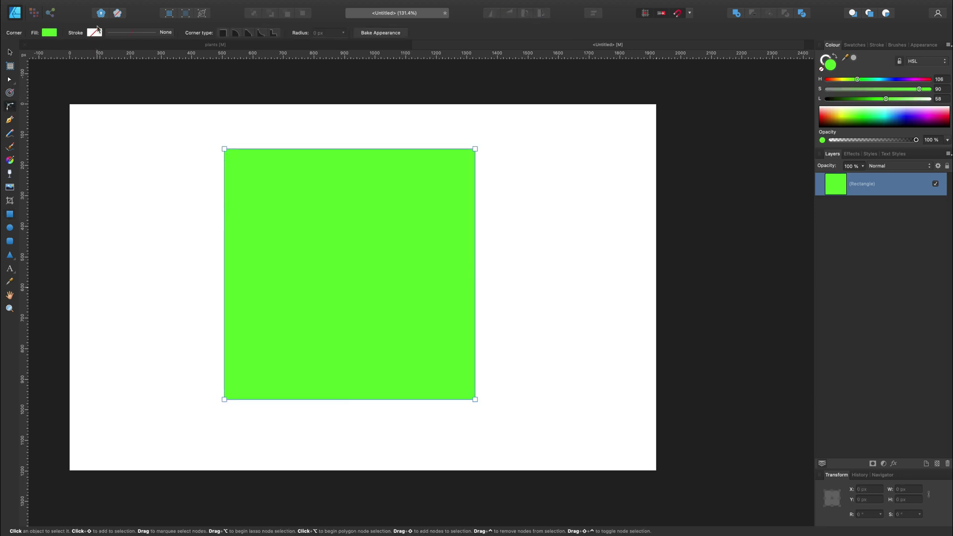
{"action": "left_click_drag", "start_coordinate": [475, 148], "coordinate": [154, 369]}
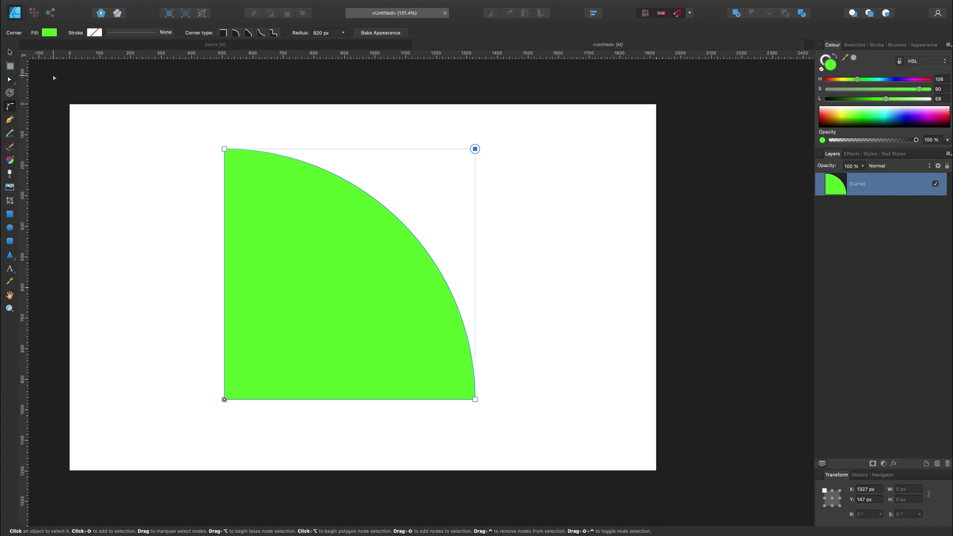
{"action": "left_click", "coordinate": [249, 35]}
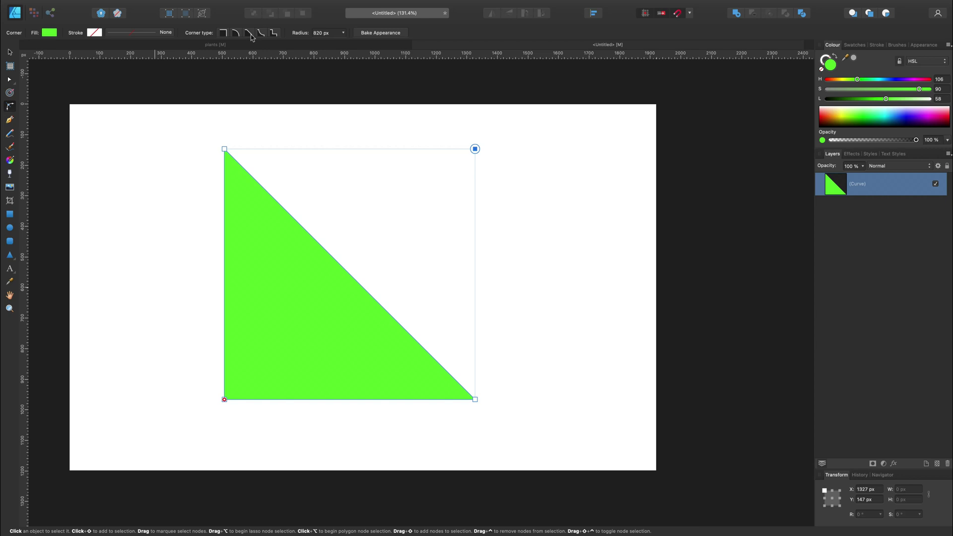
{"action": "key", "text": "super+z"}
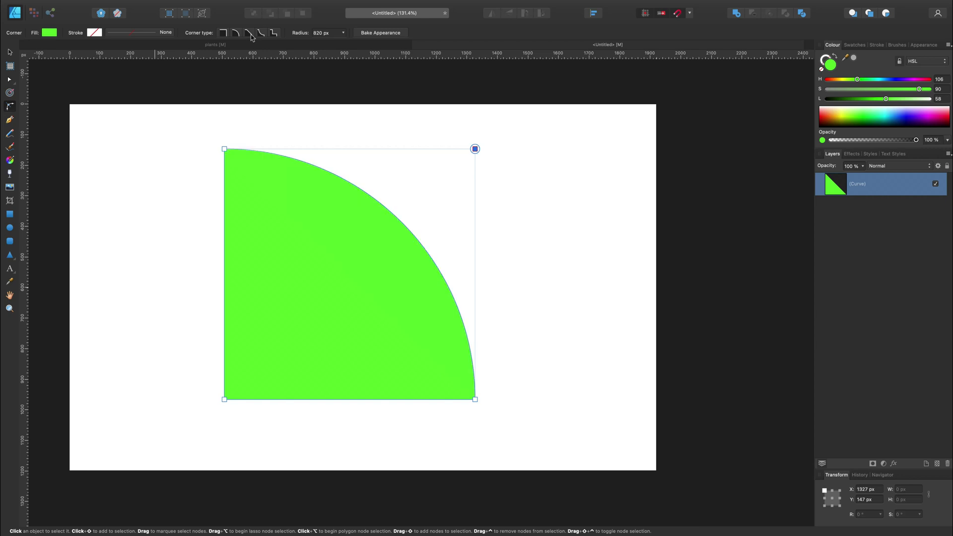
{"action": "key", "text": "super+z"}
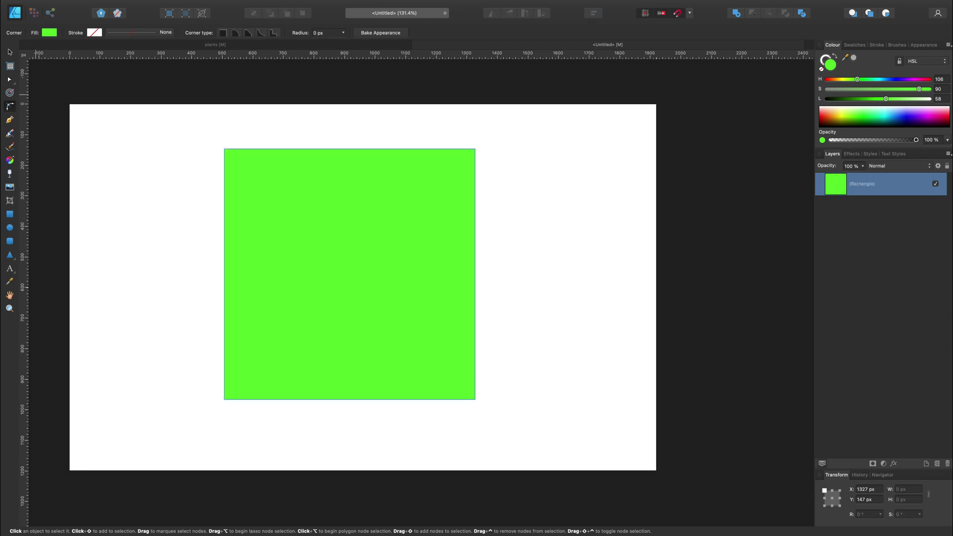
Step: Narrow the square to about 621 px wide and round both bottom corners with the Corner tool by about 457 px
{"action": "key", "text": "v"}
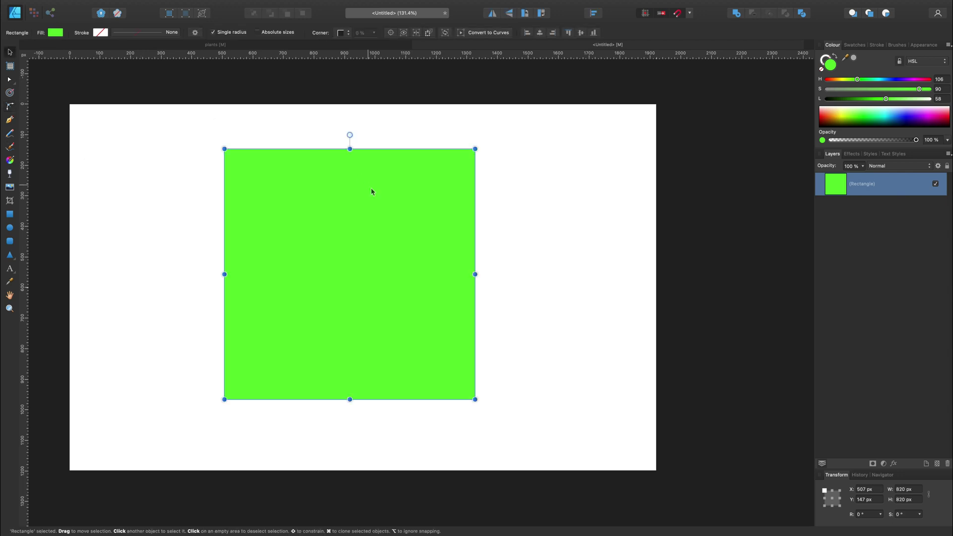
{"action": "left_click_drag", "start_coordinate": [475, 274], "coordinate": [412, 278]}
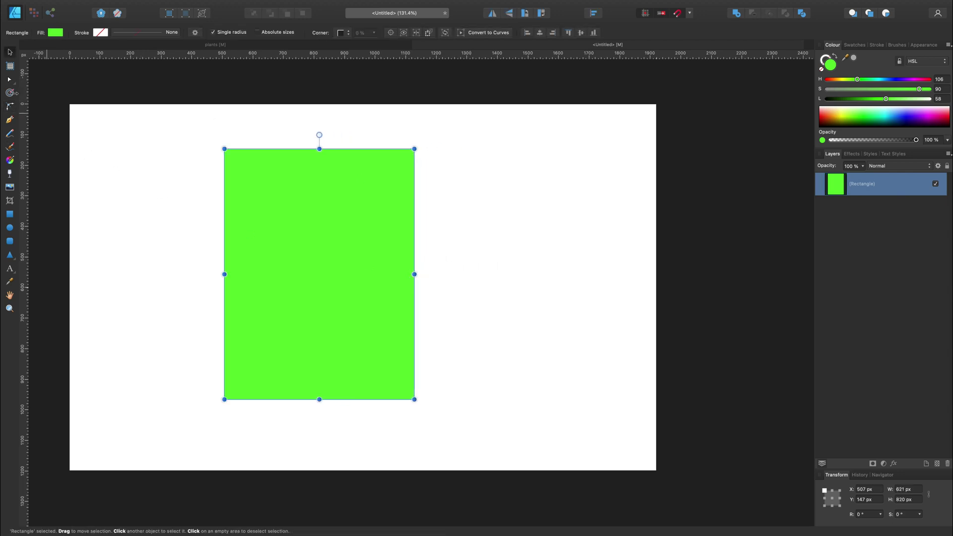
{"action": "left_click", "coordinate": [10, 107]}
{"action": "left_click_drag", "start_coordinate": [192, 363], "coordinate": [474, 417]}
{"action": "left_click_drag", "start_coordinate": [417, 400], "coordinate": [240, 221]}
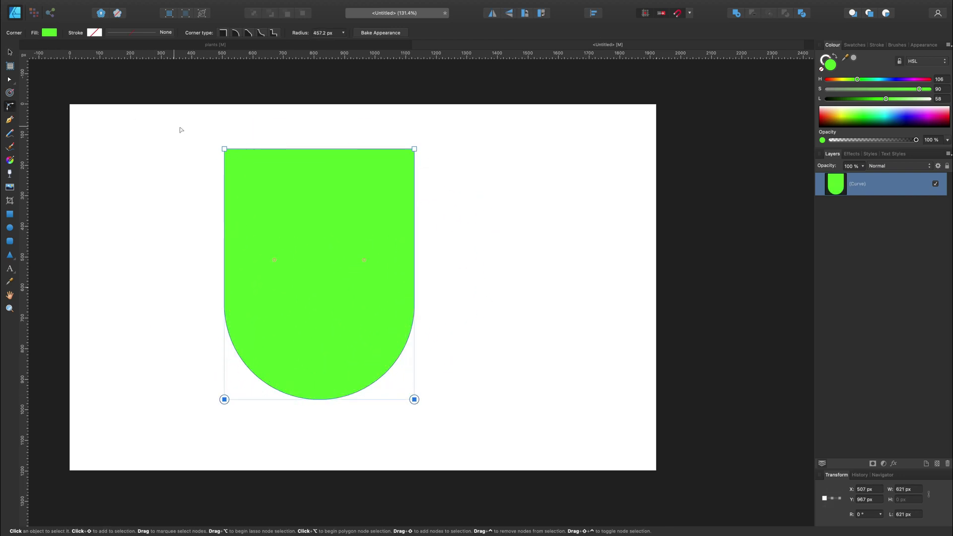
Step: Give both top corners of the green shape a small concave cut
{"action": "left_click_drag", "start_coordinate": [186, 128], "coordinate": [489, 176]}
{"action": "left_click", "coordinate": [257, 35]}
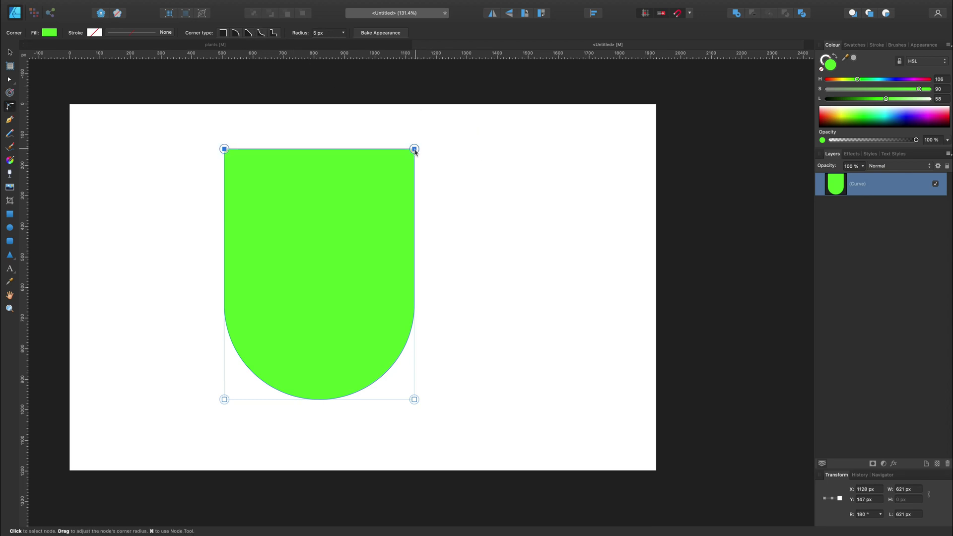
{"action": "left_click_drag", "start_coordinate": [414, 149], "coordinate": [385, 192]}
Step: Move the shield shape to the right half of the canvas and delete it
{"action": "left_click", "coordinate": [10, 52]}
{"action": "left_click_drag", "start_coordinate": [275, 251], "coordinate": [423, 246]}
{"action": "left_click_drag", "start_coordinate": [457, 290], "coordinate": [461, 309]}
{"action": "left_click", "coordinate": [326, 277]}
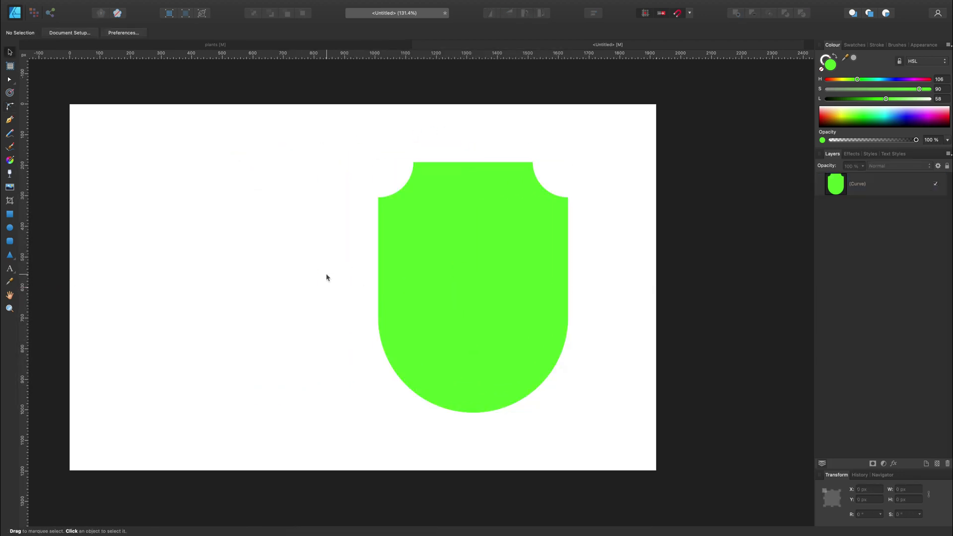
{"action": "left_click", "coordinate": [433, 262]}
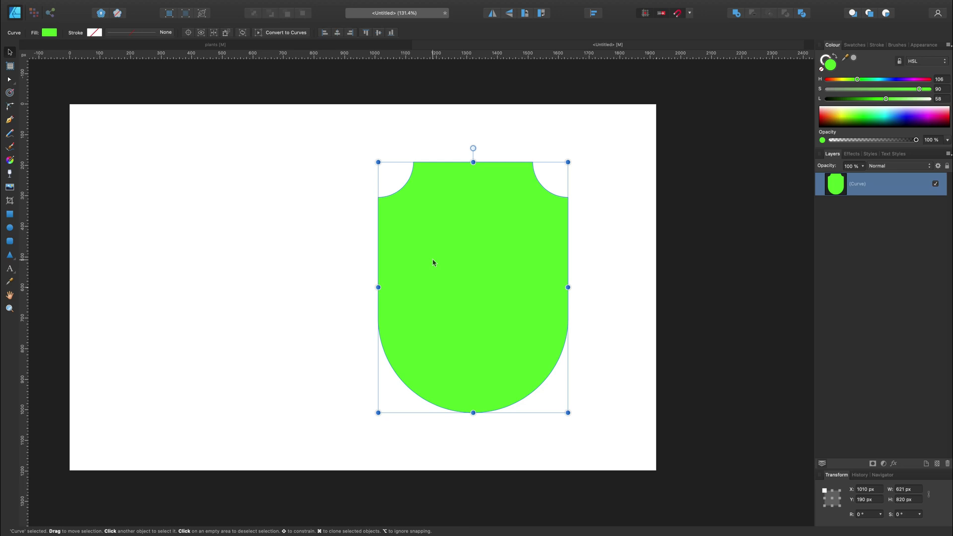
{"action": "key", "text": "Delete"}
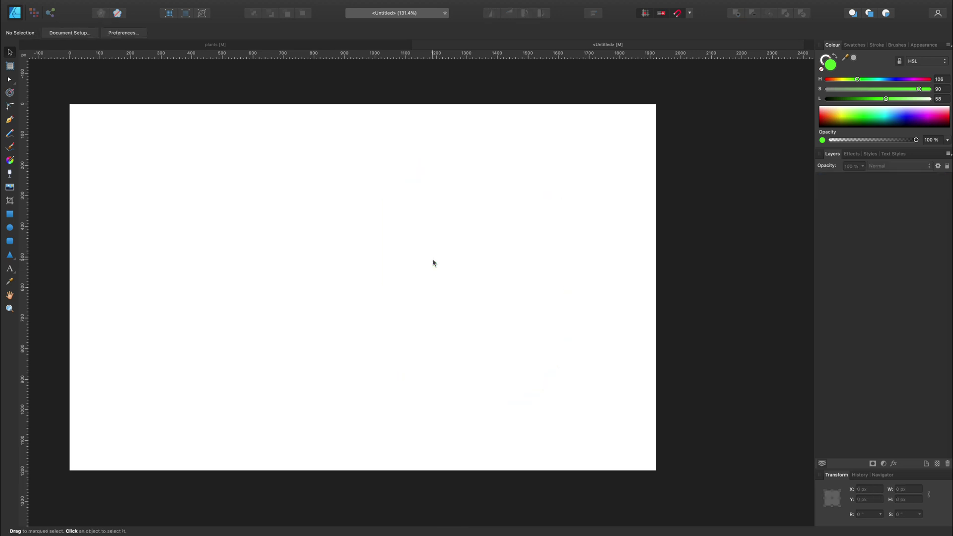
Step: Draw a green triangle about 589 px wide and round its two base corners by about 180 px to form a teardrop
{"action": "left_click", "coordinate": [10, 256]}
{"action": "left_click_drag", "start_coordinate": [252, 167], "coordinate": [439, 340]}
{"action": "key", "text": "c"}
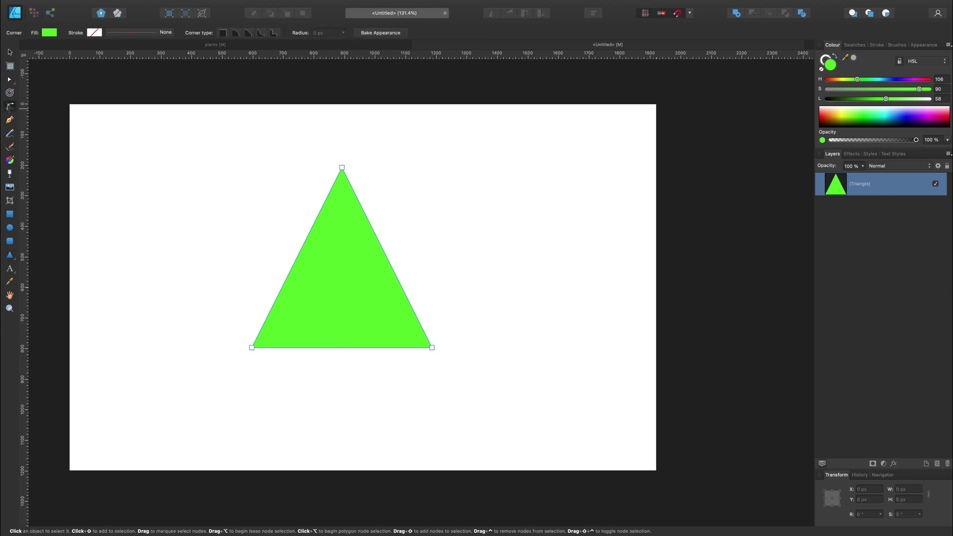
{"action": "left_click_drag", "start_coordinate": [224, 321], "coordinate": [358, 261]}
{"action": "key", "text": "super+Return"}
Step: Move the teardrop to the left side of the canvas and deselect it
{"action": "key", "text": "v"}
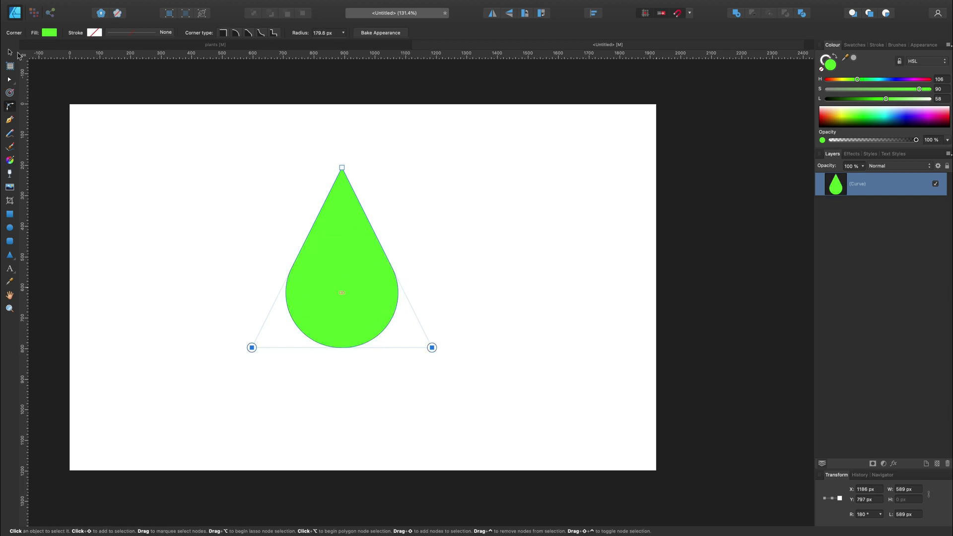
{"action": "left_click", "coordinate": [129, 159]}
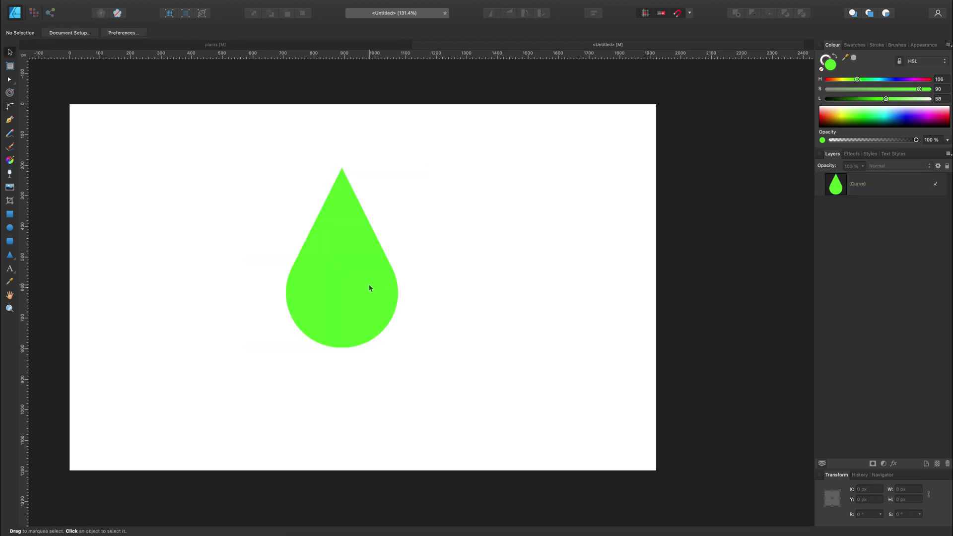
{"action": "left_click_drag", "start_coordinate": [370, 288], "coordinate": [195, 264]}
{"action": "left_click", "coordinate": [415, 223]}
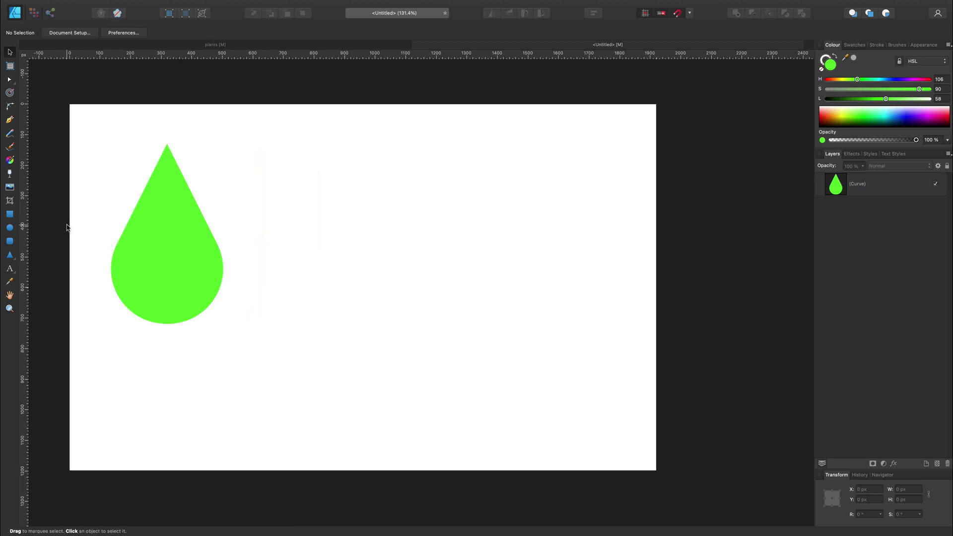
Step: Draw an upright green rectangle about 228 by 457 px to the right of the teardrop
{"action": "left_click", "coordinate": [9, 214]}
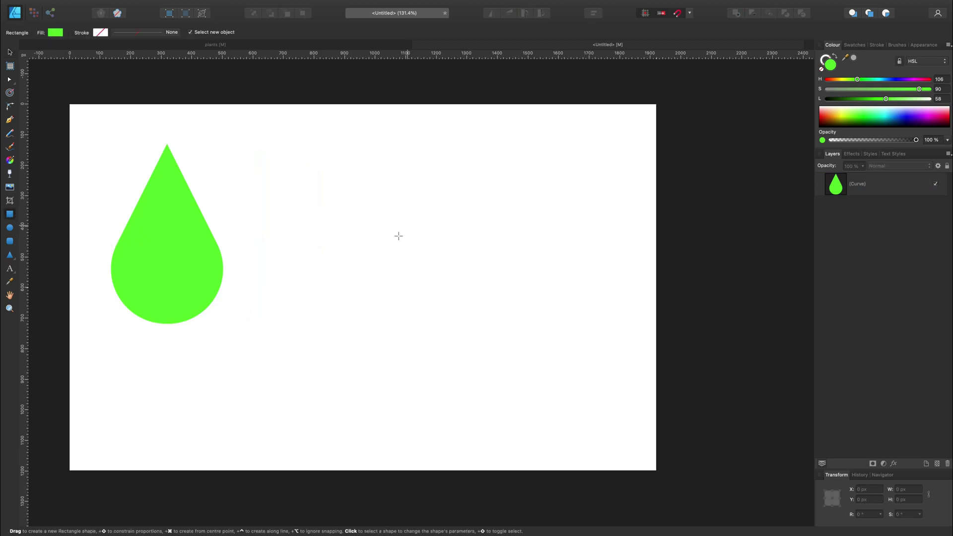
{"action": "left_click_drag", "start_coordinate": [379, 184], "coordinate": [449, 324]}
{"action": "key", "text": "v"}
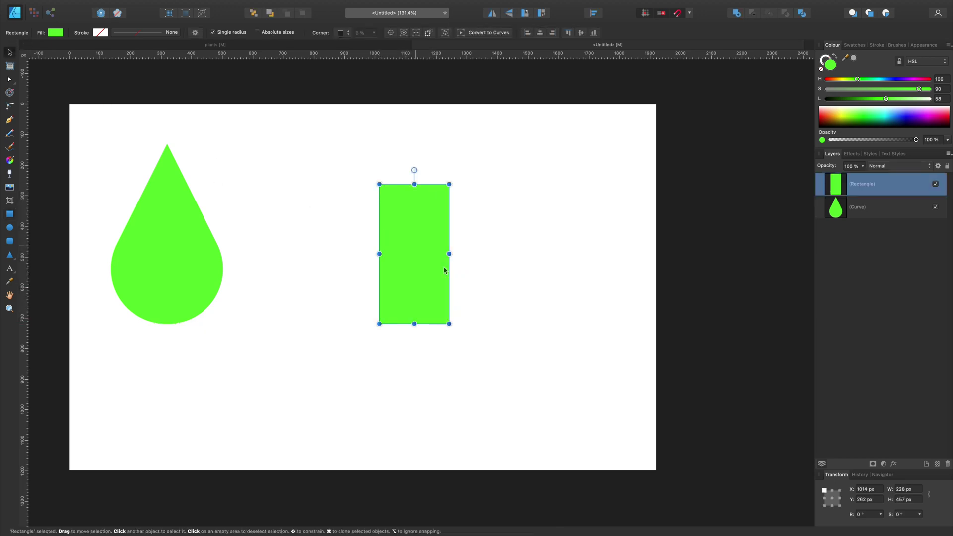
Step: Move the green rectangle closer to the teardrop, then lay a duplicate rotated -90° across its lower half to form an L
{"action": "left_click_drag", "start_coordinate": [414, 272], "coordinate": [379, 273]}
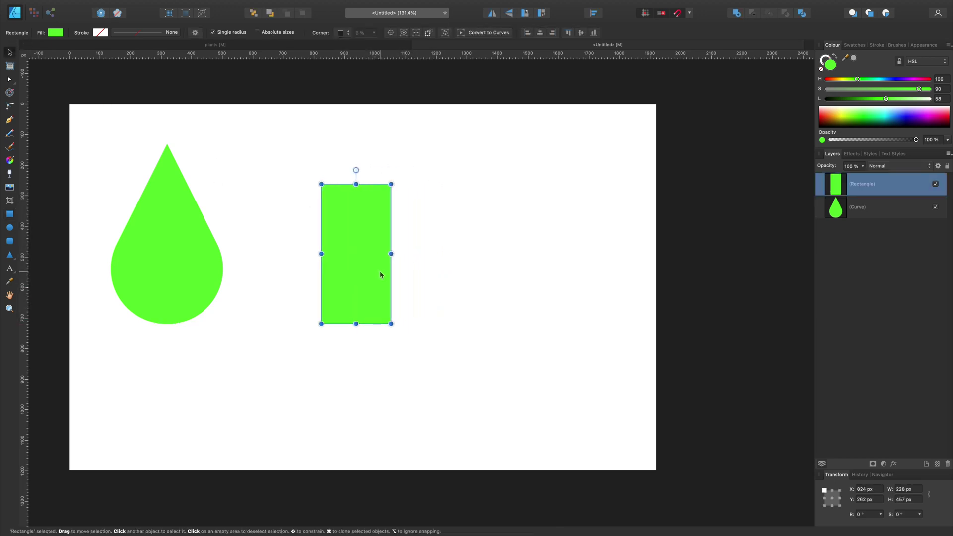
{"action": "key", "text": "super+j"}
{"action": "left_click_drag", "start_coordinate": [356, 170], "coordinate": [440, 254]}
{"action": "left_click_drag", "start_coordinate": [367, 251], "coordinate": [406, 288]}
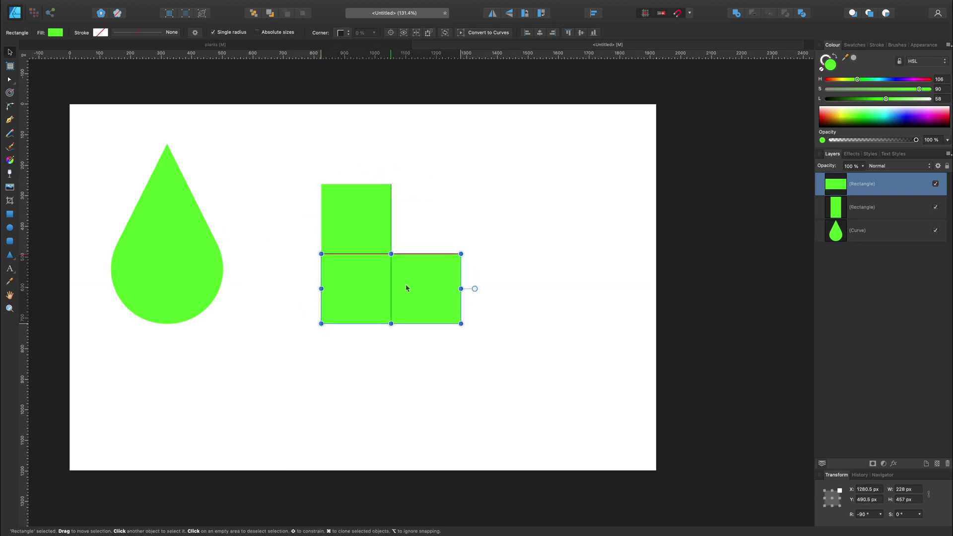
Step: Merge the two rectangles into a single L-shaped curve and move it down beside the teardrop
{"action": "left_click", "coordinate": [366, 216], "text": "shift"}
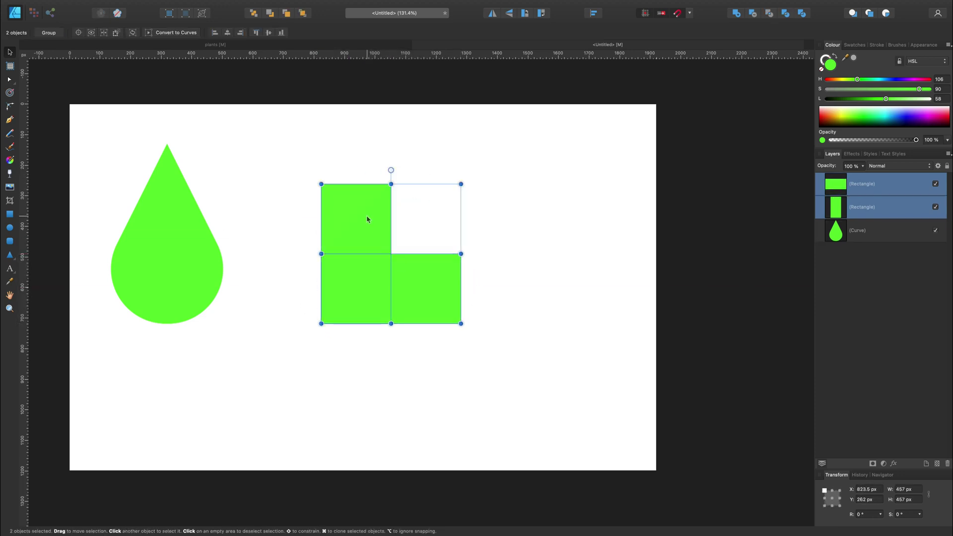
{"action": "left_click", "coordinate": [737, 15]}
{"action": "left_click_drag", "start_coordinate": [440, 270], "coordinate": [407, 311]}
Step: Round the L shape's inner corner with the Corner tool until the arc reaches the ends of both arms
{"action": "left_click", "coordinate": [10, 107]}
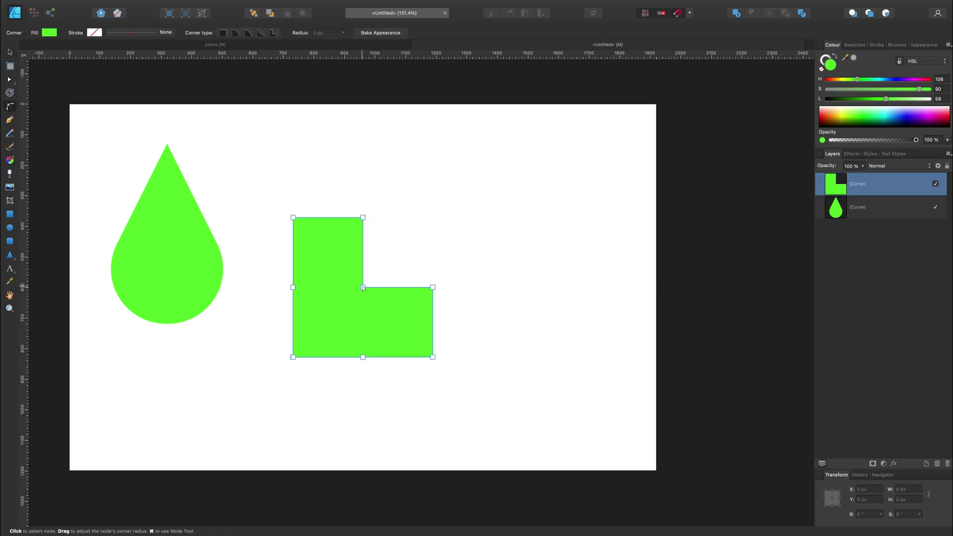
{"action": "left_click_drag", "start_coordinate": [363, 287], "coordinate": [469, 214]}
{"action": "left_click", "coordinate": [315, 154]}
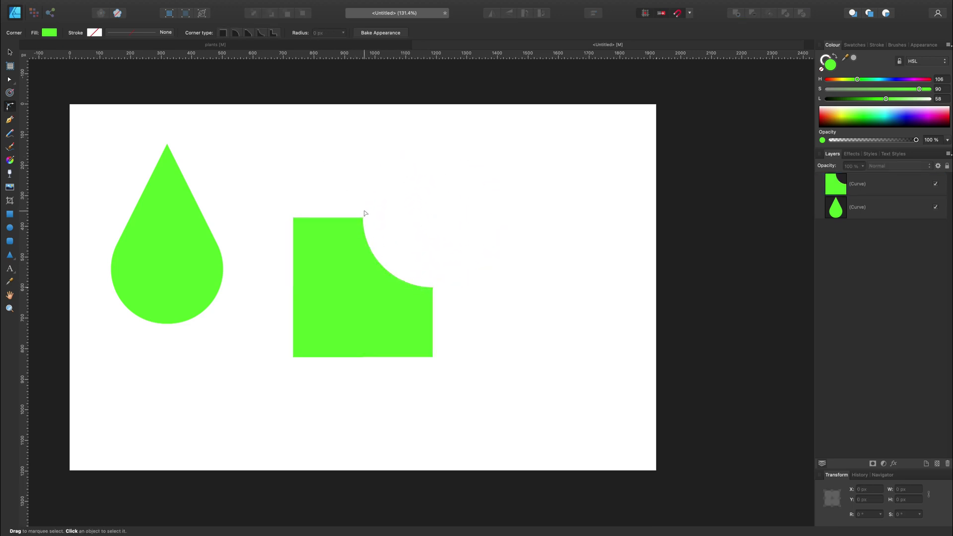
Step: Nest the teardrop into the concave corner of the notched square, with both shapes on the left half of the canvas
{"action": "key", "text": "v"}
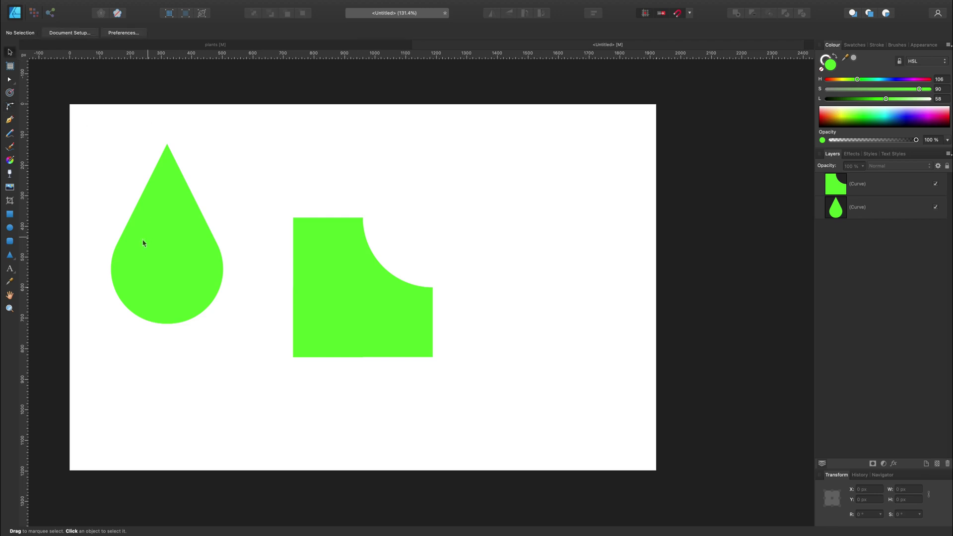
{"action": "left_click", "coordinate": [159, 279]}
{"action": "left_click_drag", "start_coordinate": [159, 279], "coordinate": [242, 272]}
{"action": "left_click", "coordinate": [349, 323], "text": "shift"}
{"action": "left_click", "coordinate": [400, 225]}
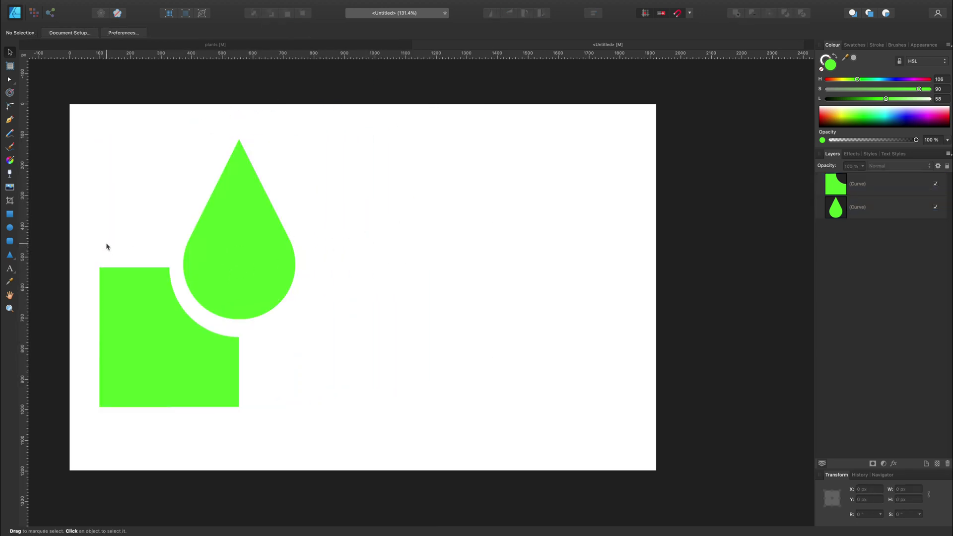
Step: Draw a green square about 470 px wide and round its upper-left and lower-right corners by about 251 px
{"action": "left_click", "coordinate": [10, 215]}
{"action": "left_click_drag", "start_coordinate": [411, 202], "coordinate": [555, 344]}
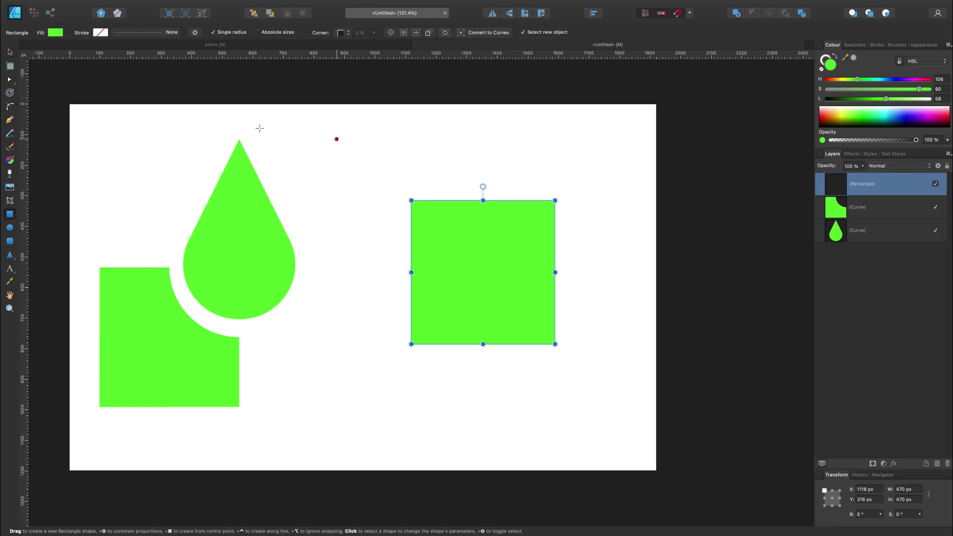
{"action": "left_click", "coordinate": [9, 79]}
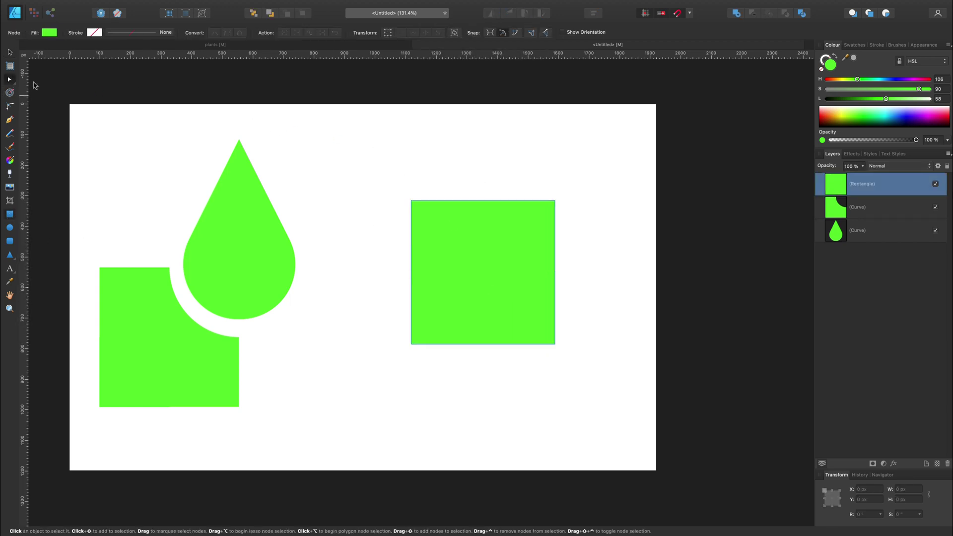
{"action": "left_click", "coordinate": [9, 107]}
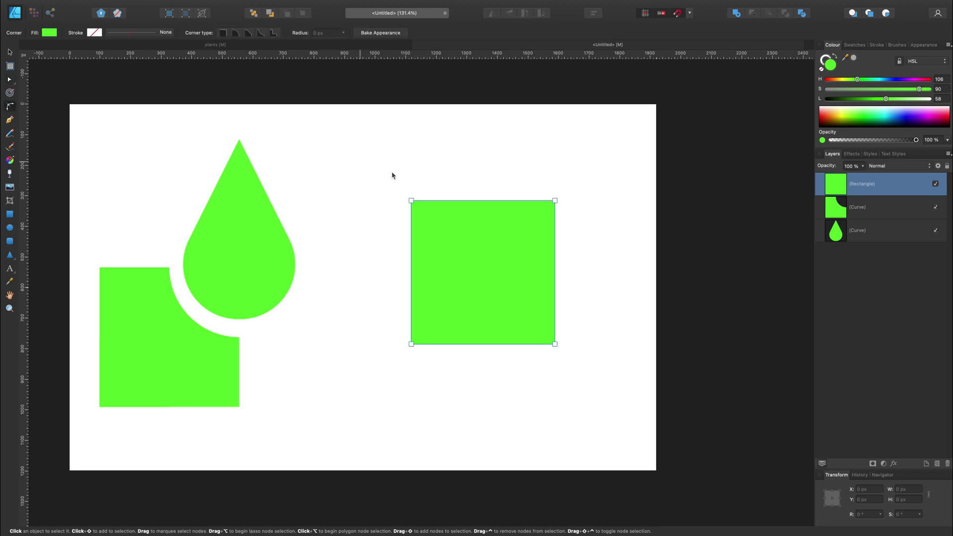
{"action": "left_click_drag", "start_coordinate": [404, 180], "coordinate": [433, 213]}
{"action": "left_click_drag", "start_coordinate": [582, 359], "coordinate": [485, 261]}
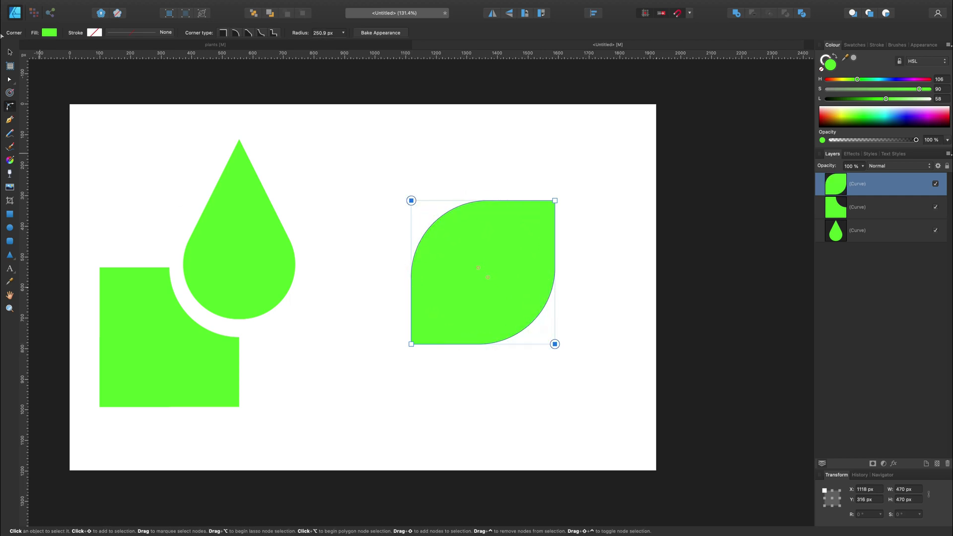
Step: Scale down the leaf shape and place a horizontally flipped duplicate beside it to form a symmetrical pair
{"action": "key", "text": "v"}
{"action": "mouse_move", "coordinate": [554, 350]}
{"action": "left_mouse_down"}
{"action": "mouse_move", "coordinate": [486, 293]}
{"action": "mouse_move", "coordinate": [585, 397]}
{"action": "mouse_move", "coordinate": [445, 257]}
{"action": "mouse_move", "coordinate": [568, 367]}
{"action": "mouse_move", "coordinate": [486, 274]}
{"action": "mouse_move", "coordinate": [496, 254]}
{"action": "mouse_move", "coordinate": [507, 268]}
{"action": "mouse_move", "coordinate": [398, 267]}
{"action": "mouse_move", "coordinate": [435, 254]}
{"action": "left_mouse_up"}
{"action": "left_click", "coordinate": [492, 13]}
Step: Stack two progressively smaller duplicates of the leaf pair above it, and move all six leaves beside the teardrop
{"action": "left_click", "coordinate": [518, 263], "text": "shift"}
{"action": "mouse_move", "coordinate": [518, 262]}
{"action": "left_mouse_down"}
{"action": "mouse_move", "coordinate": [518, 220]}
{"action": "mouse_move", "coordinate": [533, 232]}
{"action": "left_mouse_up"}
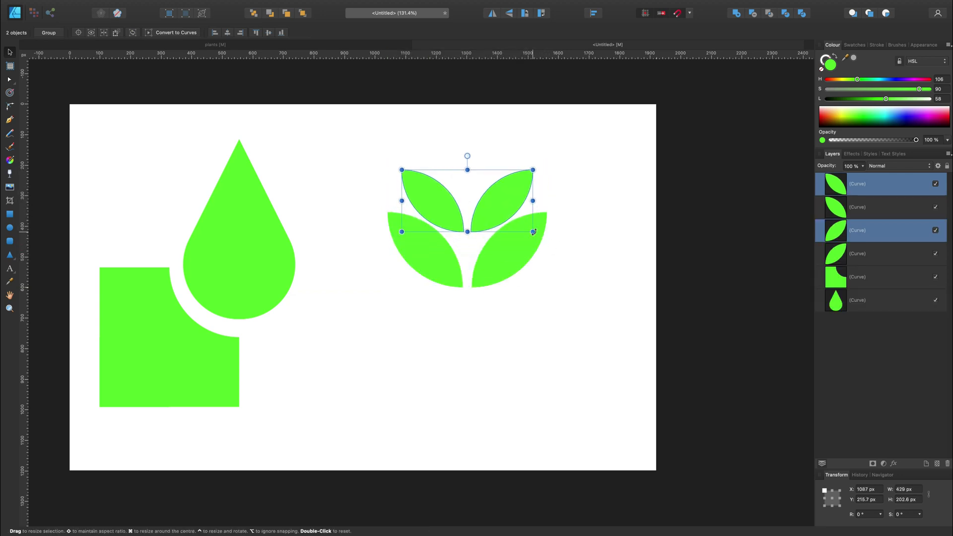
{"action": "key", "text": "ctrl+j"}
{"action": "left_click", "coordinate": [579, 294]}
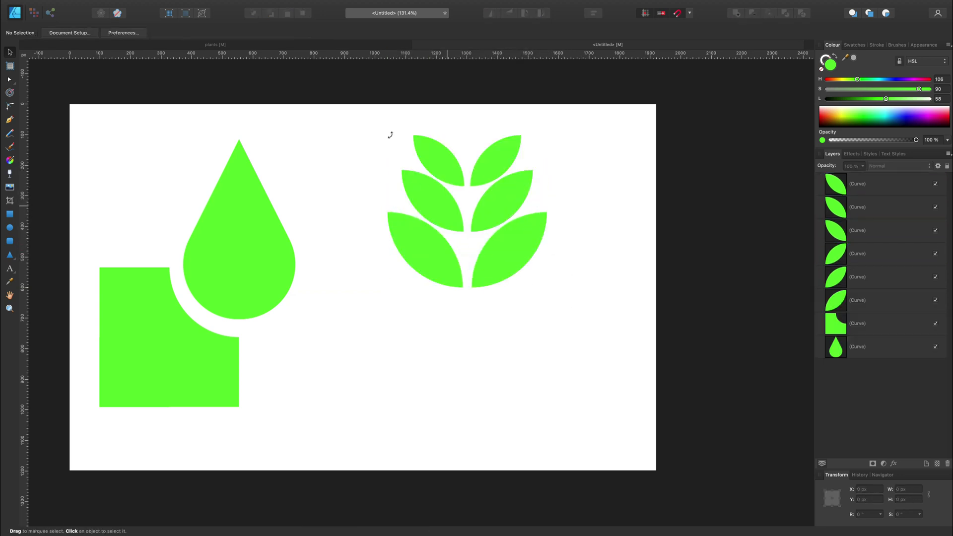
{"action": "left_click_drag", "start_coordinate": [369, 115], "coordinate": [587, 351]}
{"action": "left_click_drag", "start_coordinate": [505, 265], "coordinate": [425, 368]}
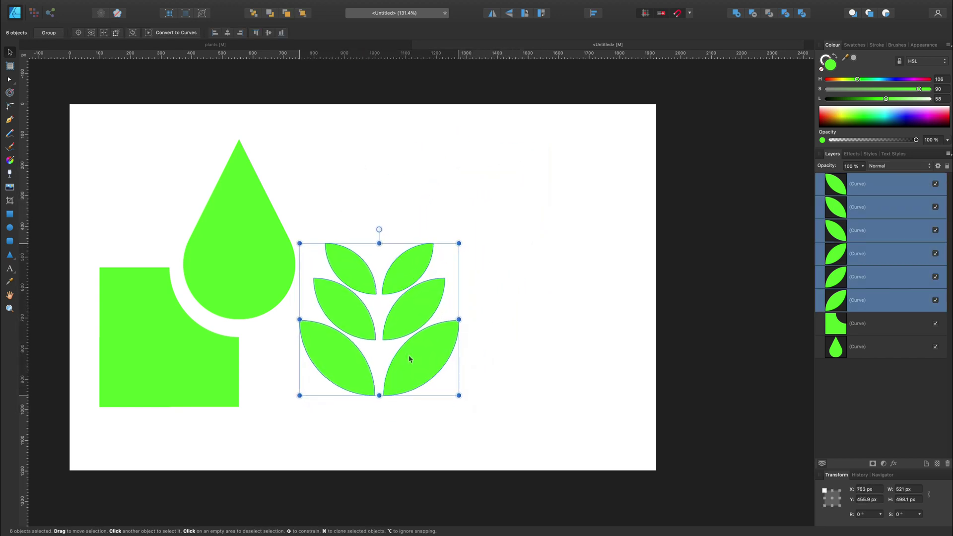
Step: Recolour the teardrop blue with hue 212 and the notched square red with hue 12
{"action": "left_click", "coordinate": [272, 232]}
{"action": "left_click", "coordinate": [888, 79]}
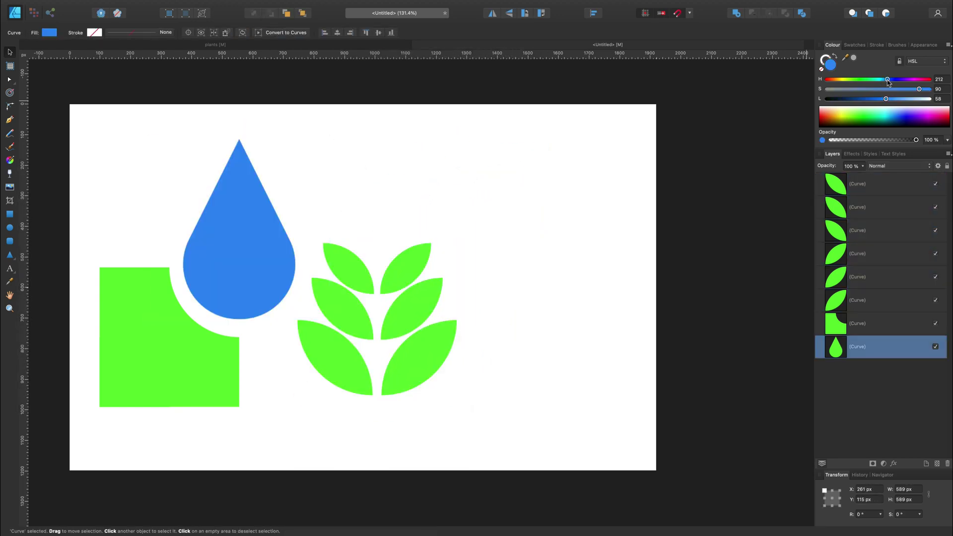
{"action": "left_click", "coordinate": [159, 383]}
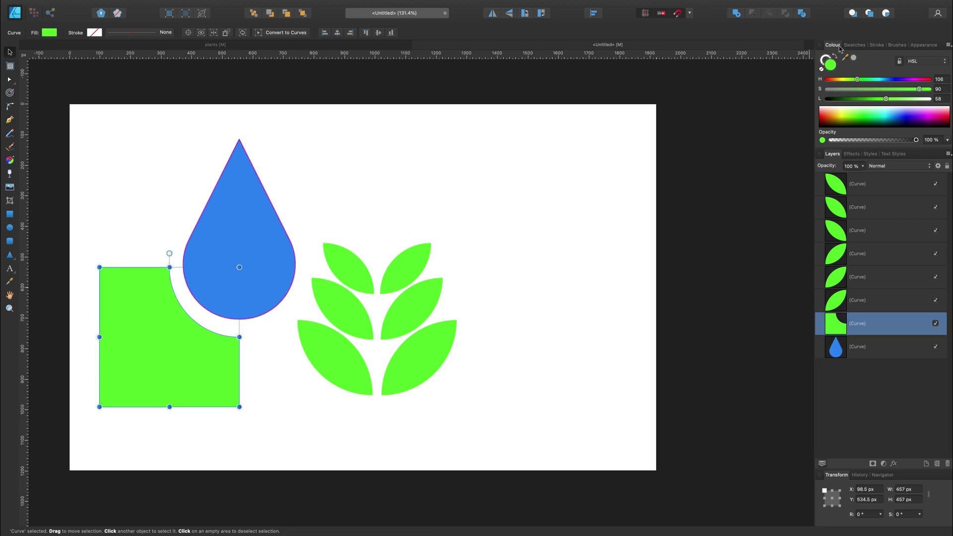
{"action": "left_click", "coordinate": [830, 79]}
{"action": "left_click", "coordinate": [555, 244]}
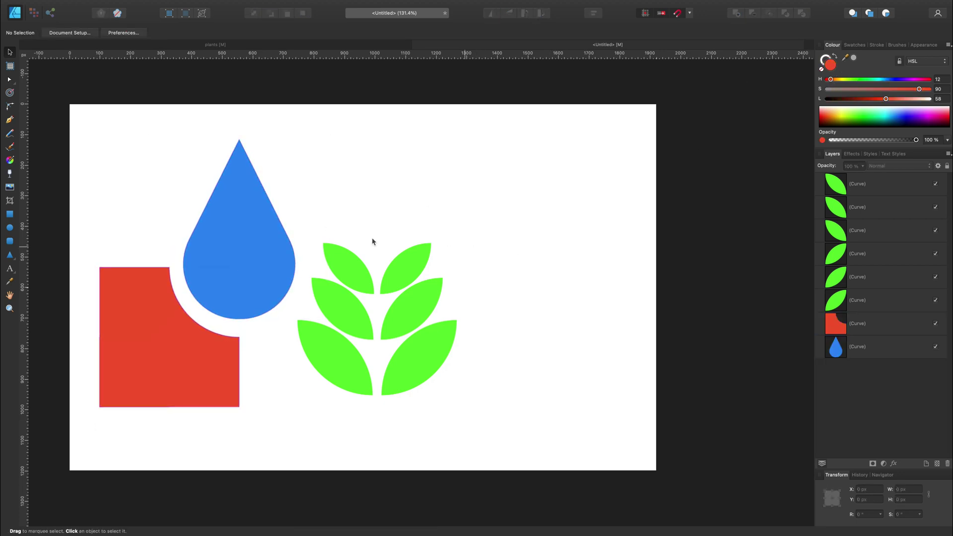
Step: Draw a red rectangle about 277 by 387 px and give its upper-right corner a 111 px cutout
{"action": "left_click", "coordinate": [10, 215]}
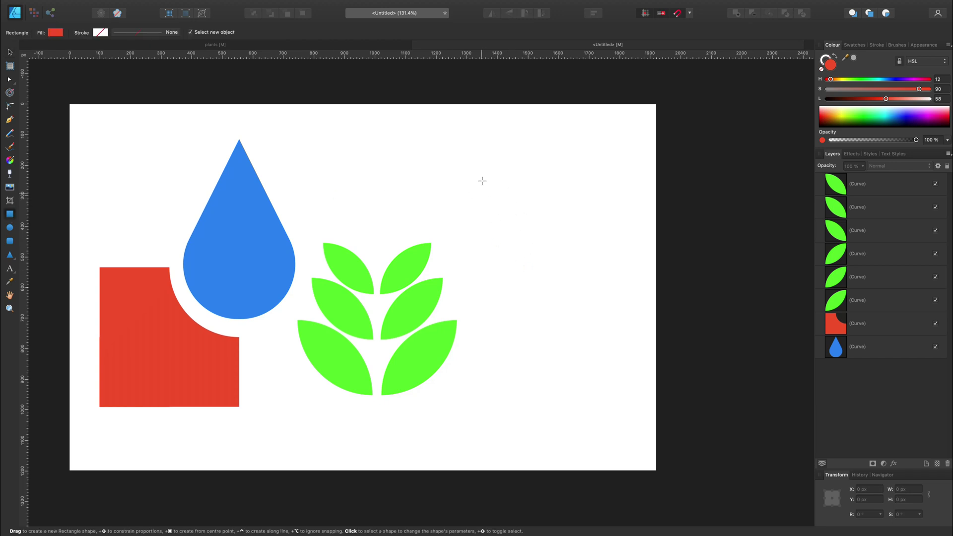
{"action": "left_click_drag", "start_coordinate": [482, 180], "coordinate": [567, 299]}
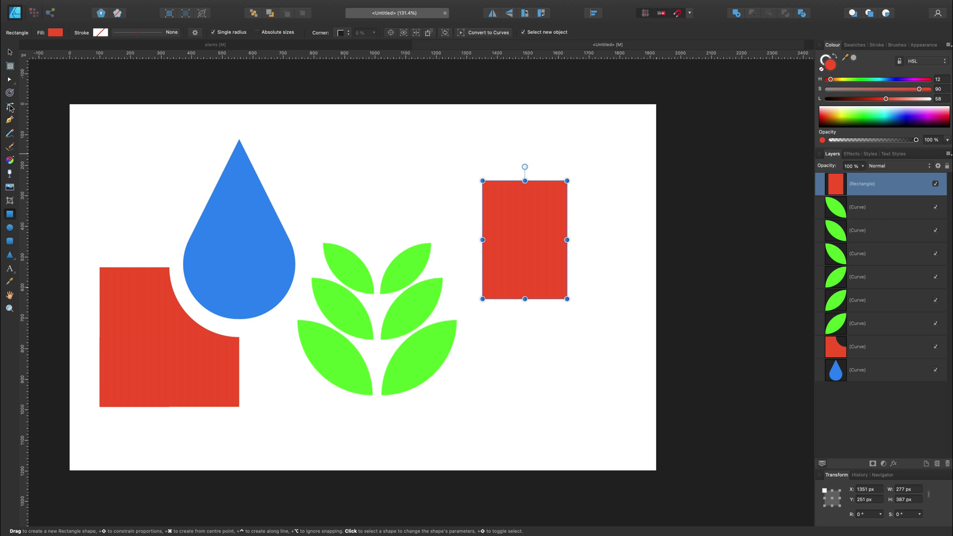
{"action": "left_click", "coordinate": [10, 108]}
{"action": "left_click_drag", "start_coordinate": [549, 206], "coordinate": [534, 215]}
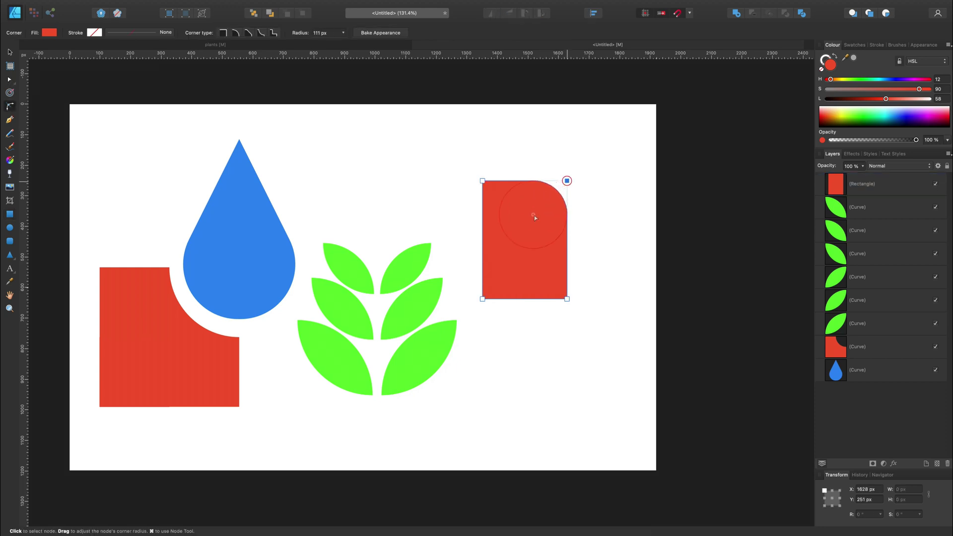
{"action": "key", "text": "super"}
{"action": "left_click", "coordinate": [273, 34]}
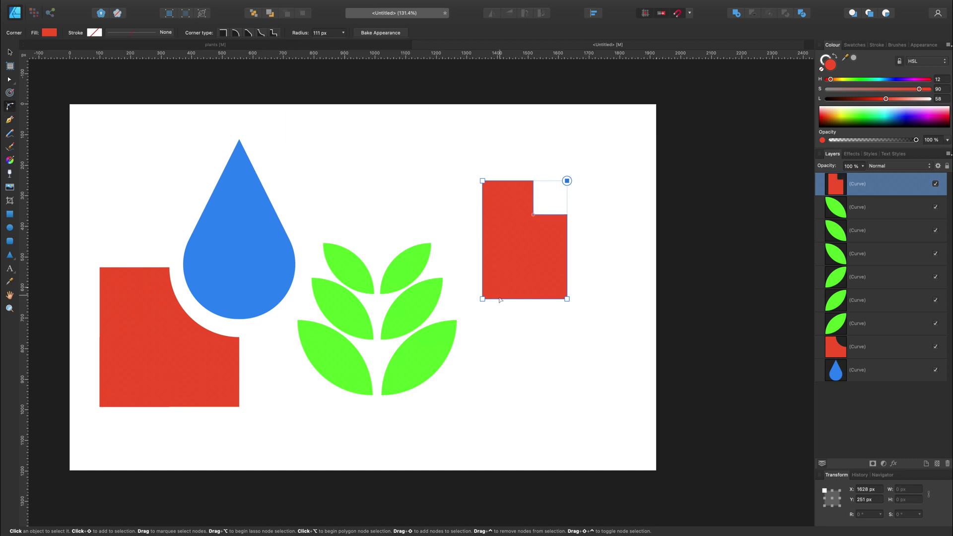
Step: Round the rectangle's lower-right corner by 277 px and enlarge the upper-right cutout's radius to about 207 px
{"action": "left_click_drag", "start_coordinate": [567, 299], "coordinate": [475, 203]}
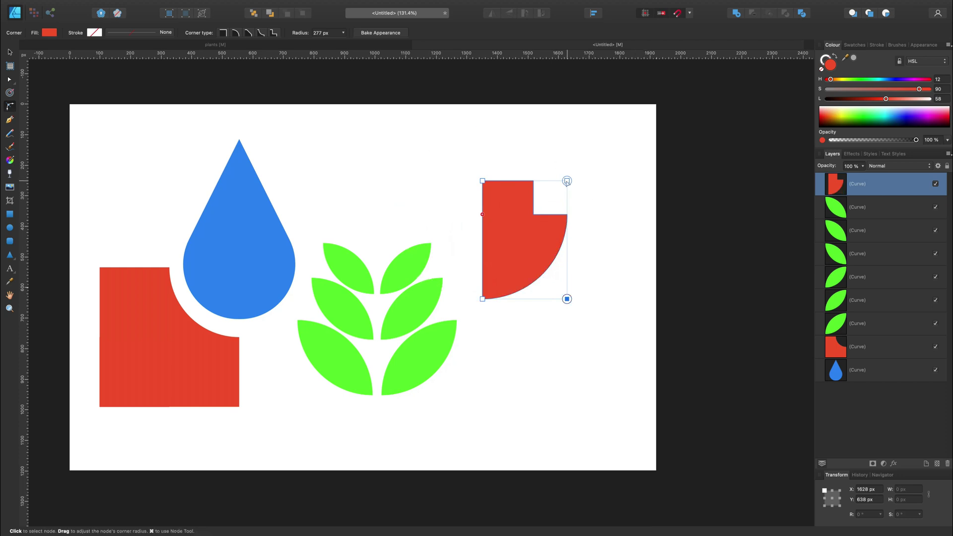
{"action": "left_click_drag", "start_coordinate": [567, 180], "coordinate": [509, 255]}
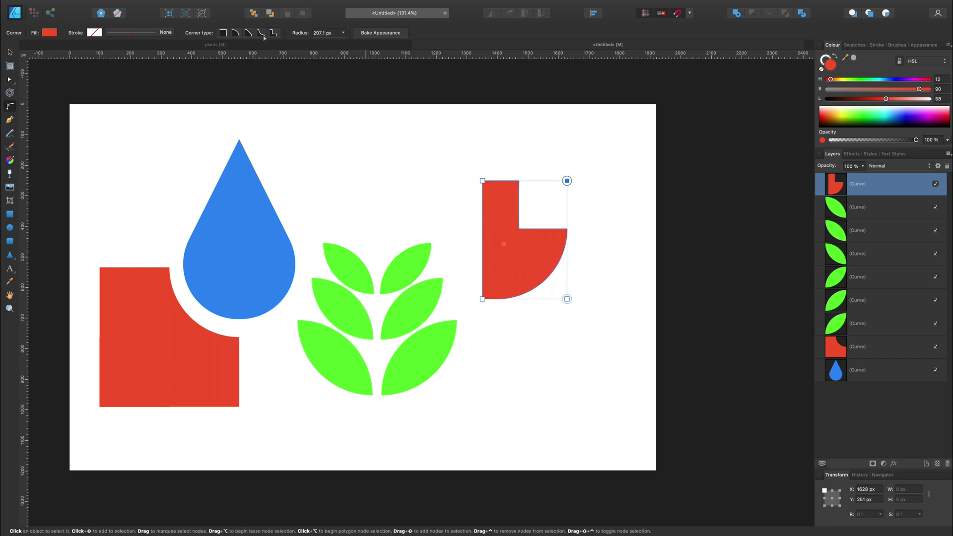
Step: Give the red shape's lower-left corner a concave arc and deselect the shape
{"action": "left_click", "coordinate": [482, 299]}
{"action": "left_click_drag", "start_coordinate": [483, 298], "coordinate": [576, 232]}
{"action": "left_click", "coordinate": [415, 210]}
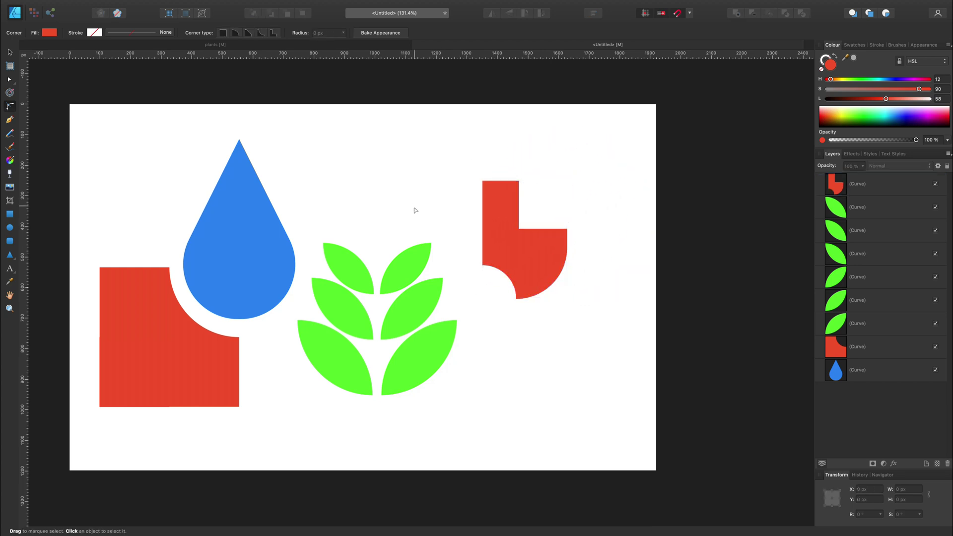
Step: Bevel the red shape's upper-left corner with a straight corner and set the upper-right cutout's radius to about 213 px
{"action": "left_click", "coordinate": [509, 217]}
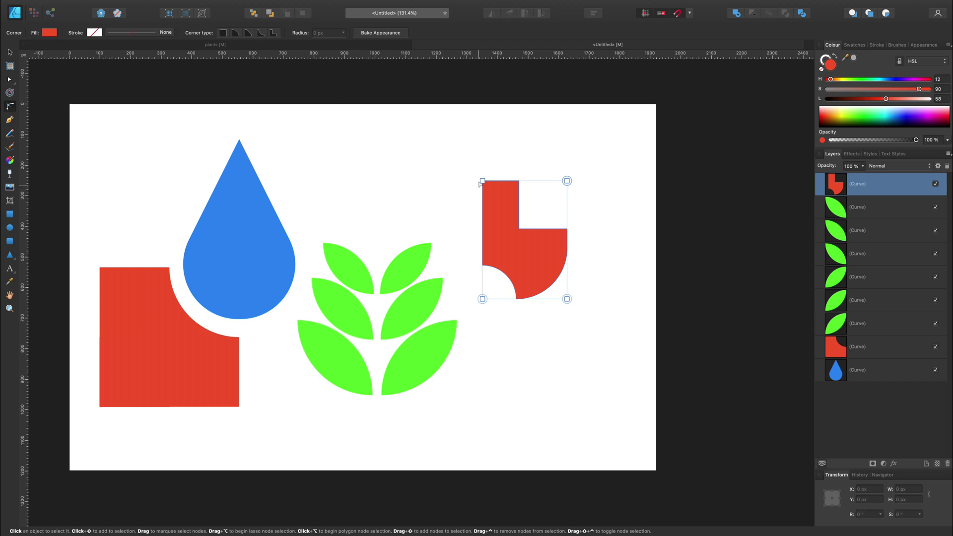
{"action": "left_click", "coordinate": [482, 182]}
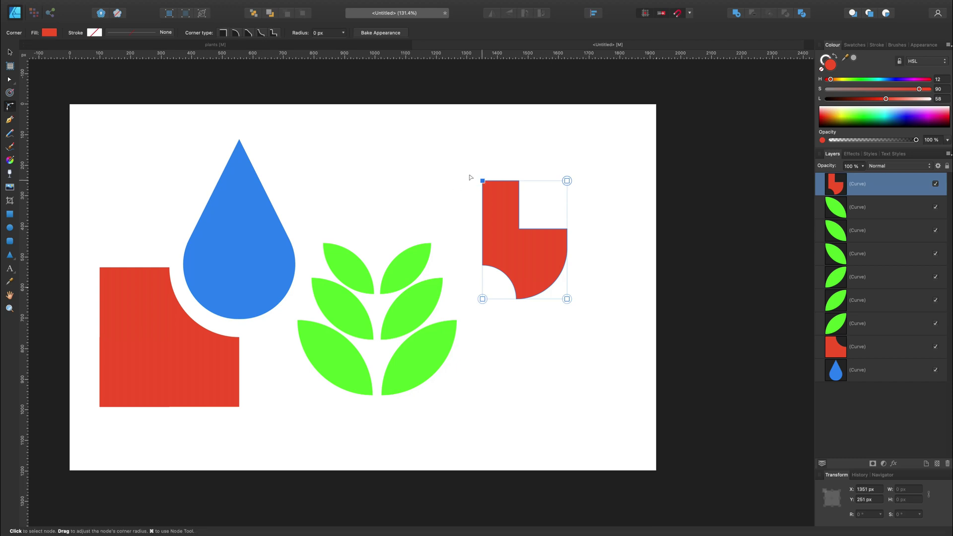
{"action": "left_click", "coordinate": [248, 33]}
{"action": "left_click_drag", "start_coordinate": [482, 181], "coordinate": [534, 251]}
{"action": "left_click_drag", "start_coordinate": [566, 180], "coordinate": [522, 259]}
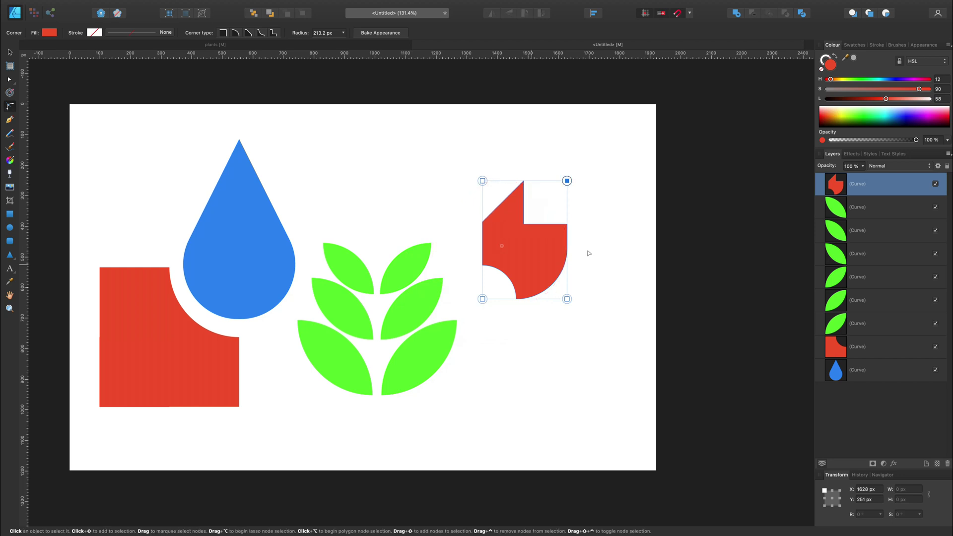
{"action": "left_click", "coordinate": [593, 252]}
Step: Recolour the custom-cornered shape grey with saturation 0 and lightness 70, and reposition it beside the leaves
{"action": "scroll", "coordinate": [603, 250], "scroll_direction": "left", "scroll_amount": 3}
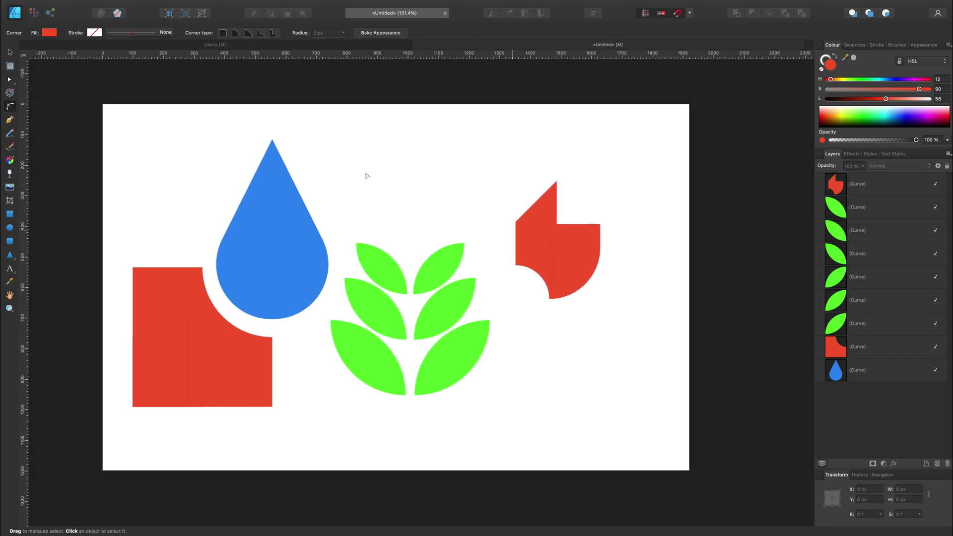
{"action": "key", "text": "v"}
{"action": "left_click_drag", "start_coordinate": [579, 264], "coordinate": [568, 229]}
{"action": "left_click", "coordinate": [932, 99]}
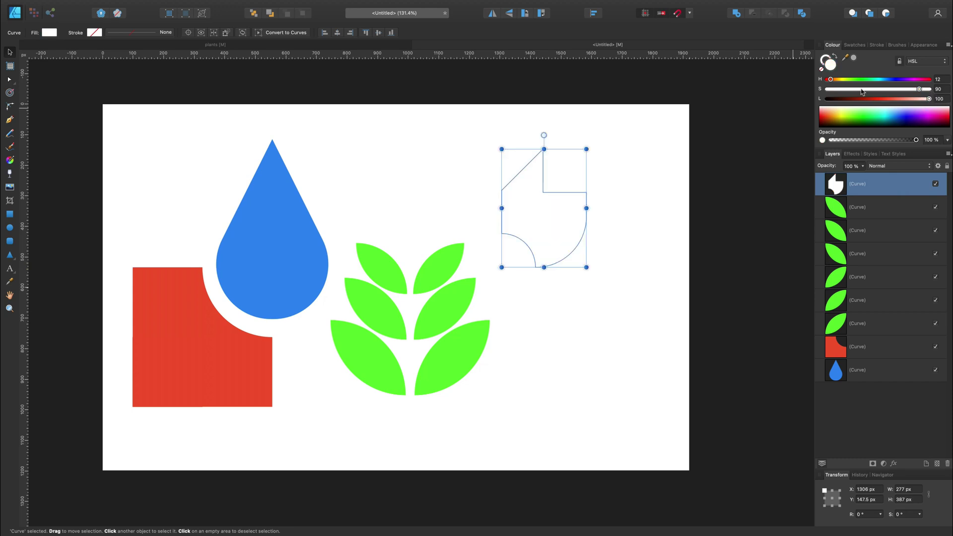
{"action": "left_click", "coordinate": [861, 89]}
{"action": "left_click", "coordinate": [854, 99]}
{"action": "left_click_drag", "start_coordinate": [861, 89], "coordinate": [799, 92]}
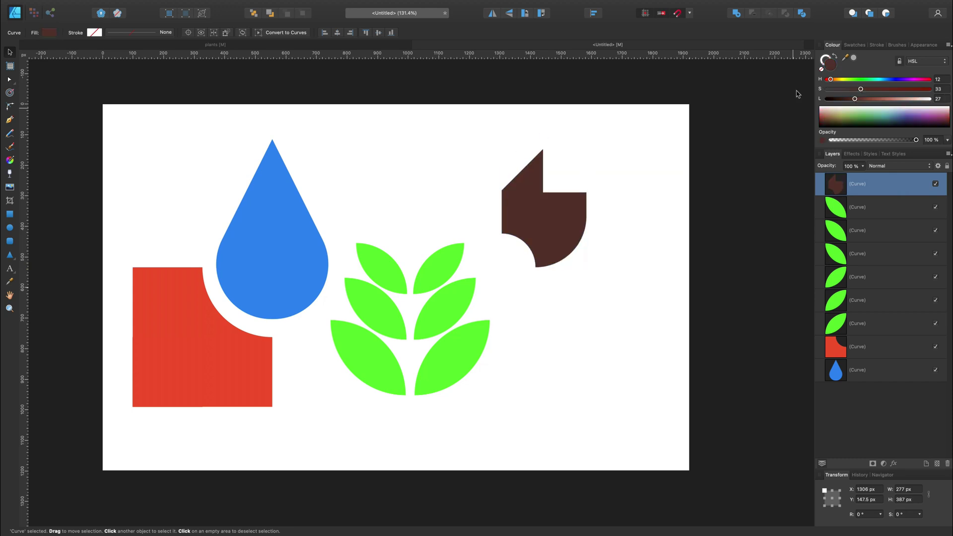
{"action": "left_click", "coordinate": [898, 98]}
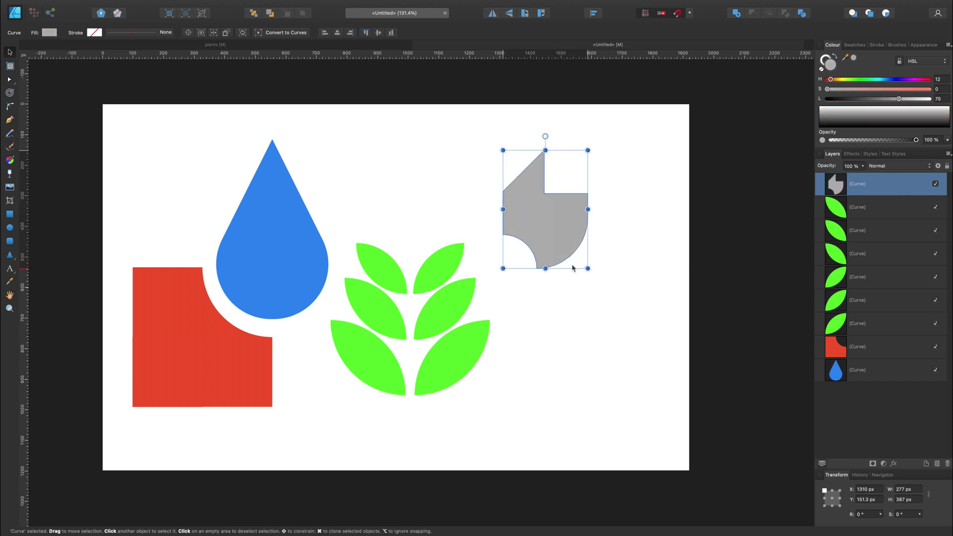
{"action": "left_click_drag", "start_coordinate": [500, 206], "coordinate": [509, 258]}
Step: Bake the grey shape's corner appearance into its curve and display its nodes with the Node tool
{"action": "scroll", "coordinate": [544, 270], "scroll_direction": "up", "scroll_amount": 1}
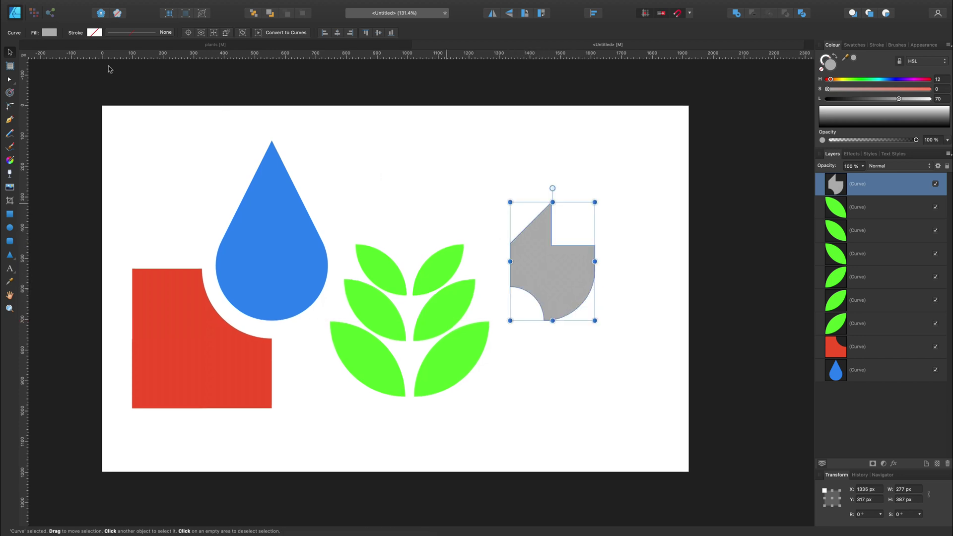
{"action": "left_click", "coordinate": [11, 107]}
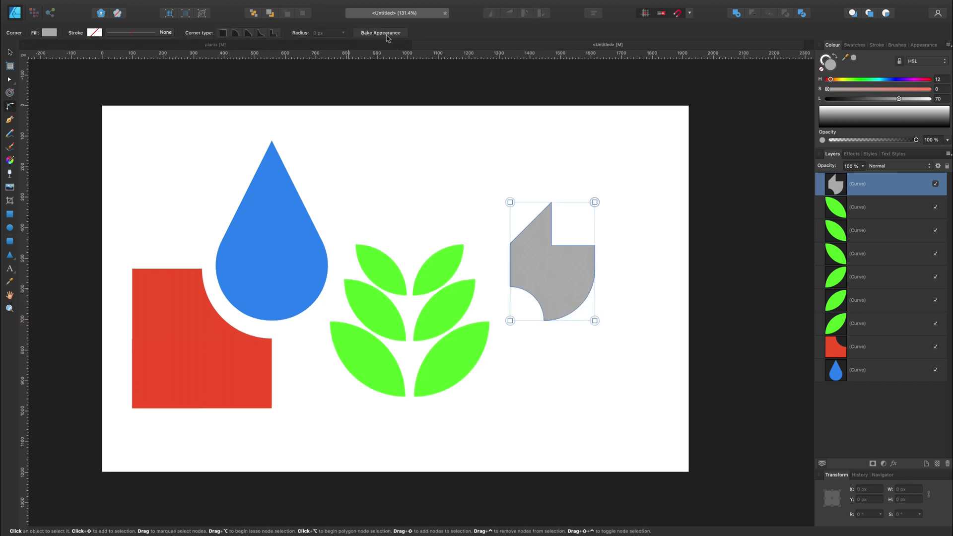
{"action": "left_click", "coordinate": [363, 34]}
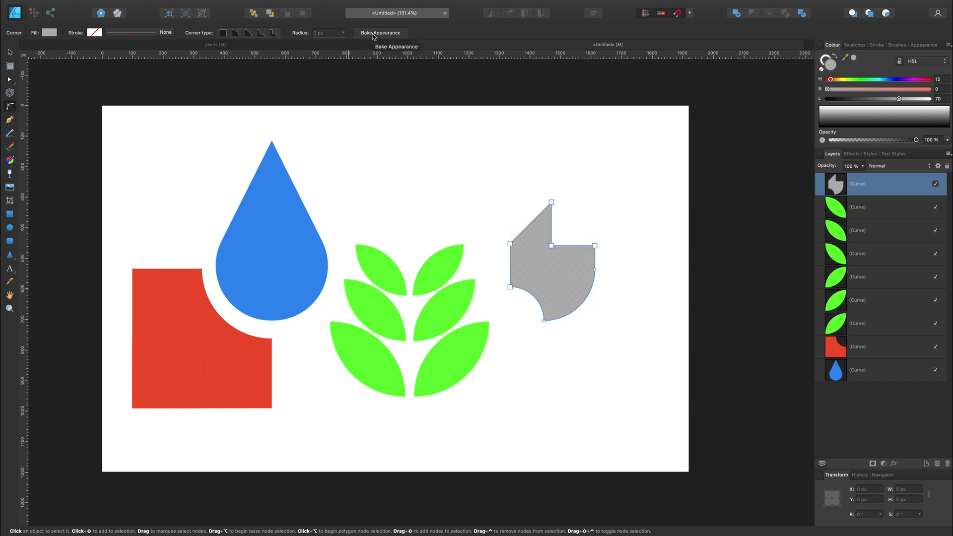
{"action": "key", "text": "a"}
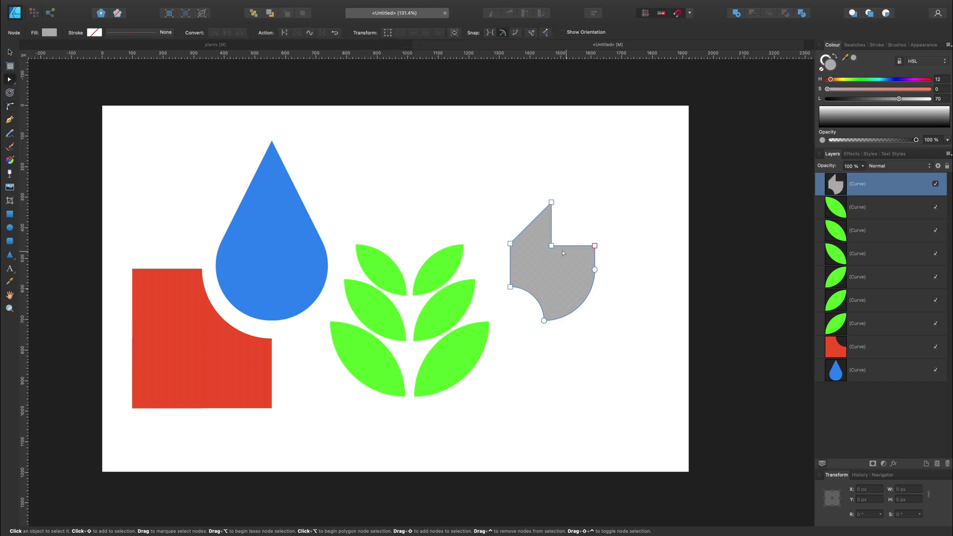
Step: Try moving the grey shape's inner-corner node and its right-hand corner node outward, undoing each move
{"action": "left_click_drag", "start_coordinate": [551, 245], "coordinate": [587, 207]}
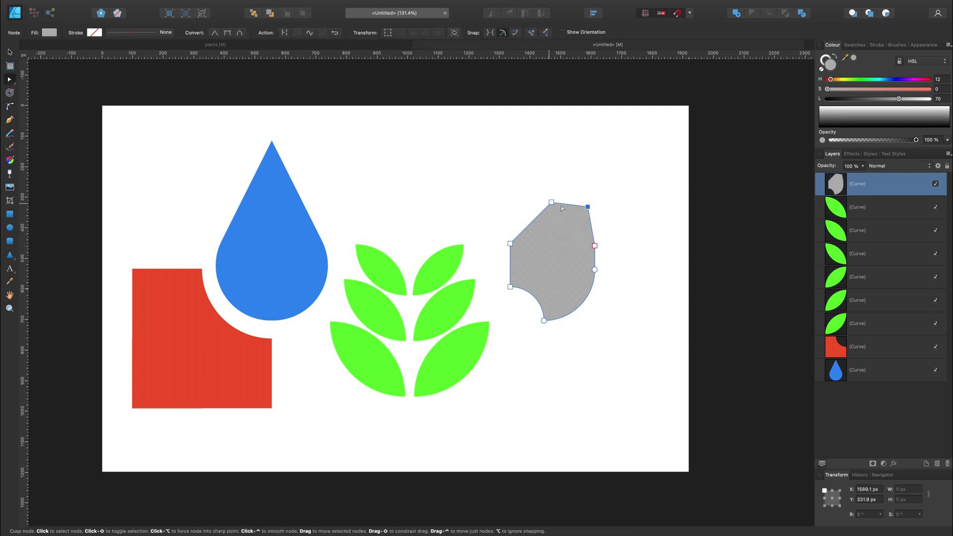
{"action": "key", "text": "super+z"}
{"action": "left_click_drag", "start_coordinate": [594, 245], "coordinate": [617, 248]}
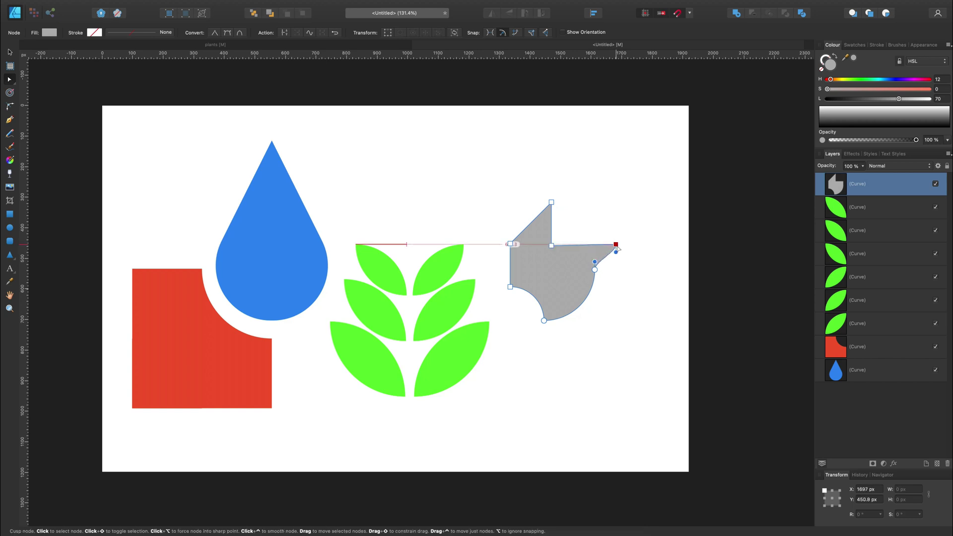
{"action": "key", "text": "super+z"}
Step: Use the Corner tool to round the grey shape's inner corner to about 142 px and its upper-left corner to about 341 px
{"action": "key", "text": "c"}
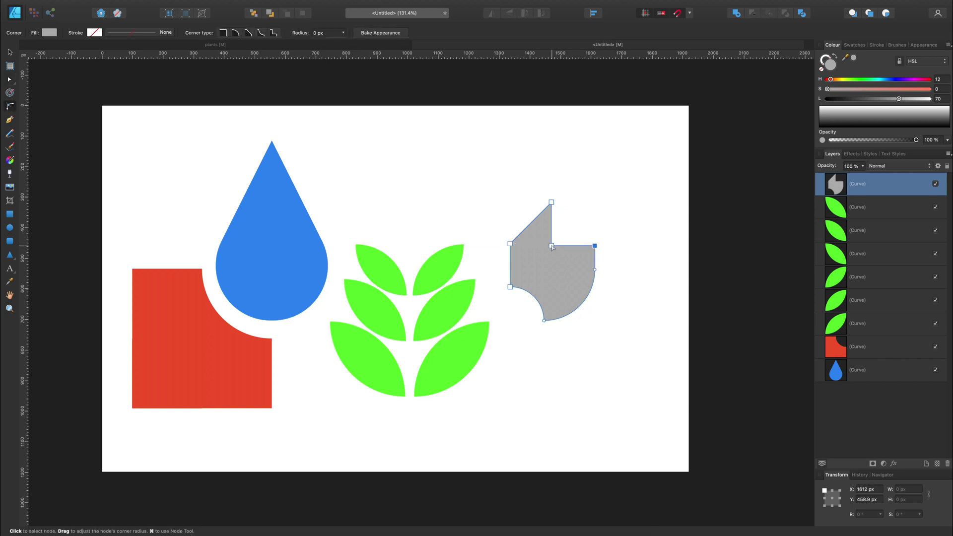
{"action": "left_click_drag", "start_coordinate": [551, 246], "coordinate": [594, 202]}
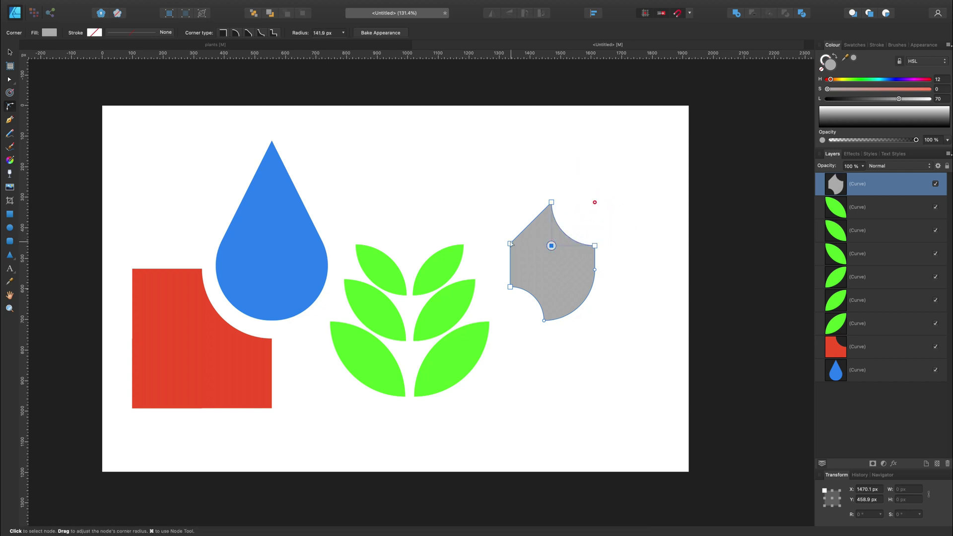
{"action": "left_click_drag", "start_coordinate": [511, 243], "coordinate": [615, 287]}
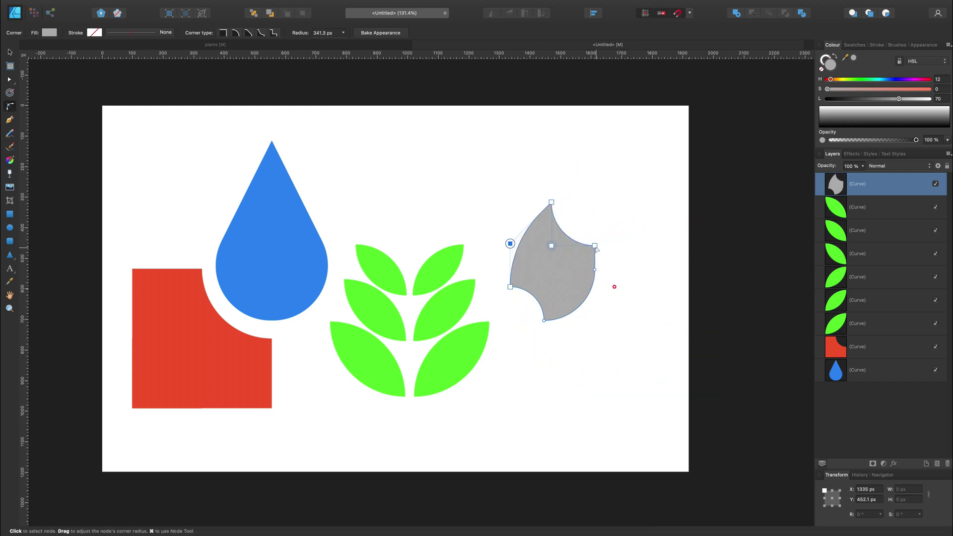
Step: Round the grey shape's right-hand, top and lower-left corners and deselect the shape
{"action": "left_click_drag", "start_coordinate": [596, 246], "coordinate": [570, 269]}
{"action": "left_click", "coordinate": [551, 202]}
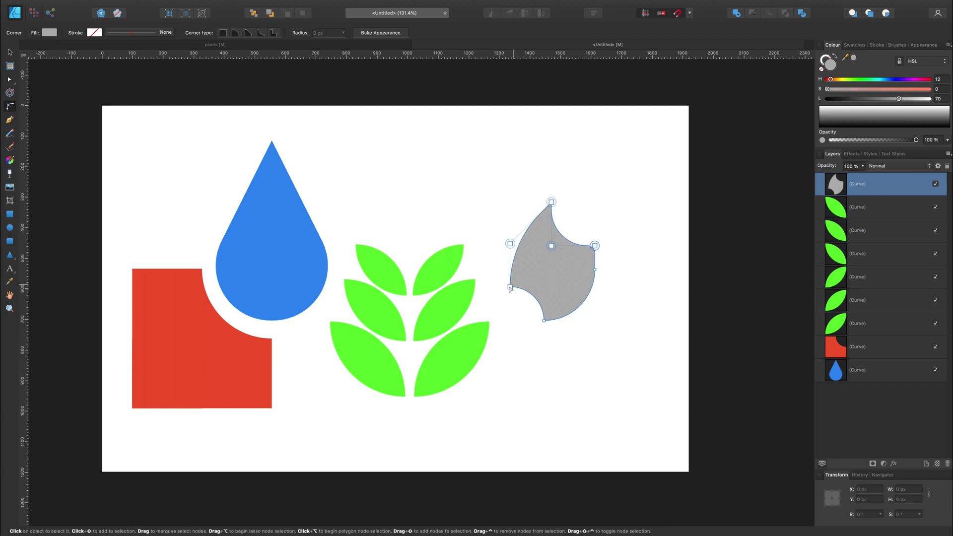
{"action": "left_click_drag", "start_coordinate": [512, 287], "coordinate": [586, 245]}
{"action": "left_click", "coordinate": [485, 185]}
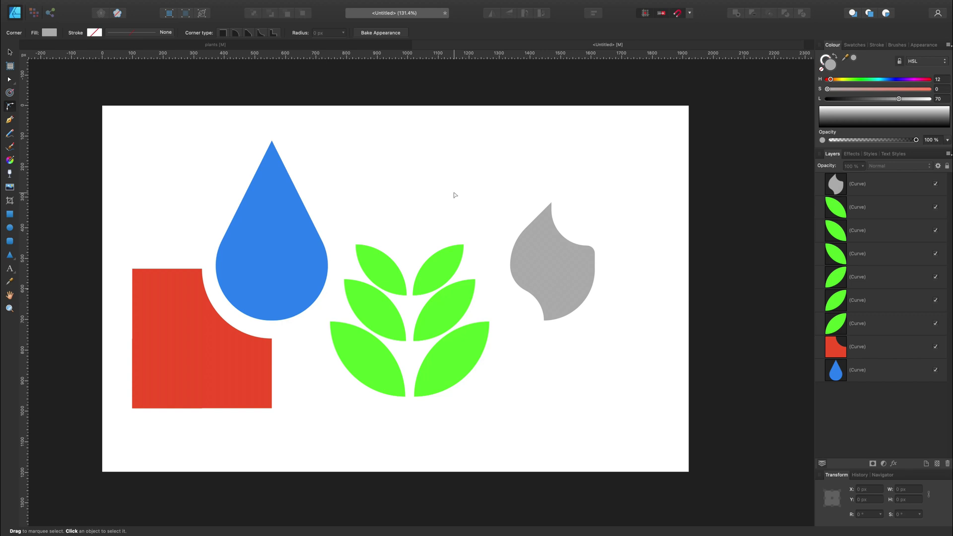
Step: Delete the grey shape with the Move tool active and leave nothing selected
{"action": "left_click", "coordinate": [10, 52]}
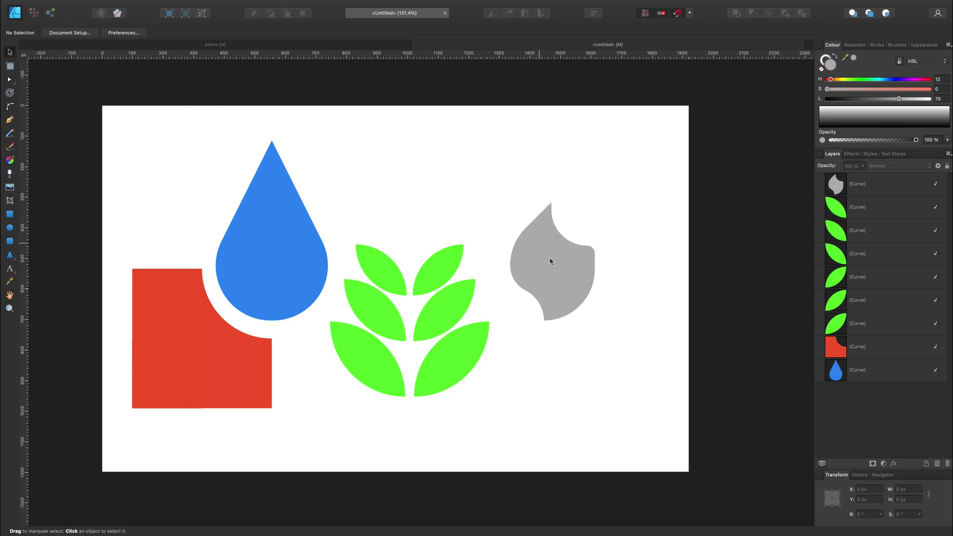
{"action": "left_click", "coordinate": [567, 272]}
{"action": "key", "text": "Delete"}
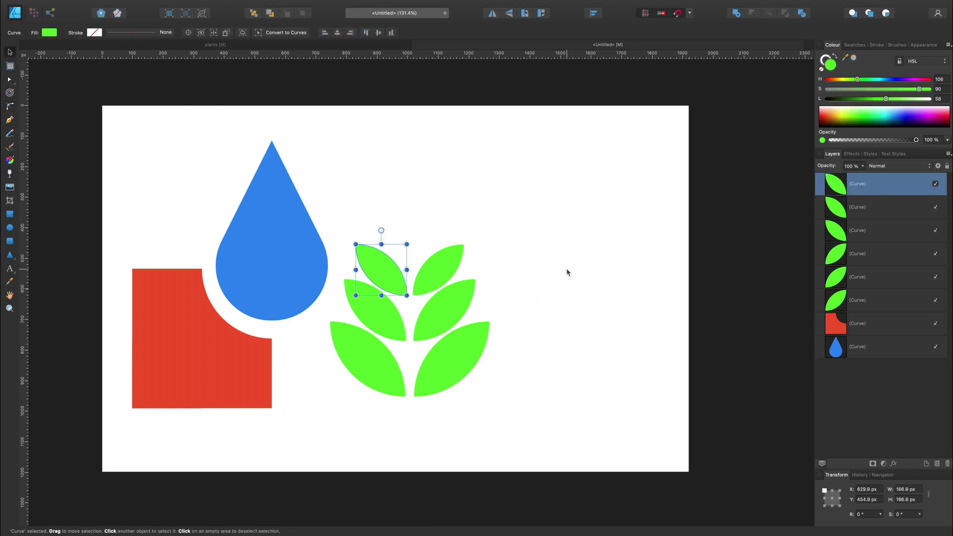
{"action": "left_click", "coordinate": [567, 272]}
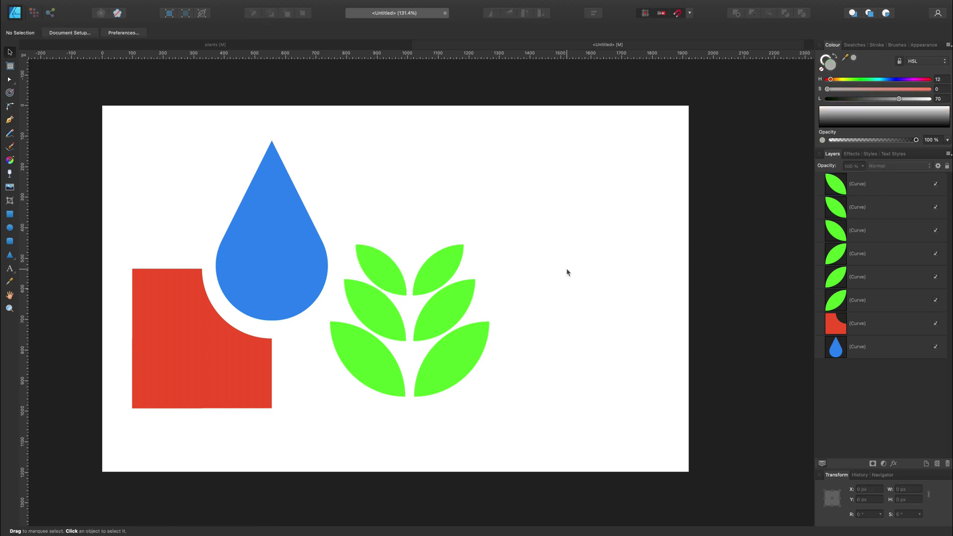